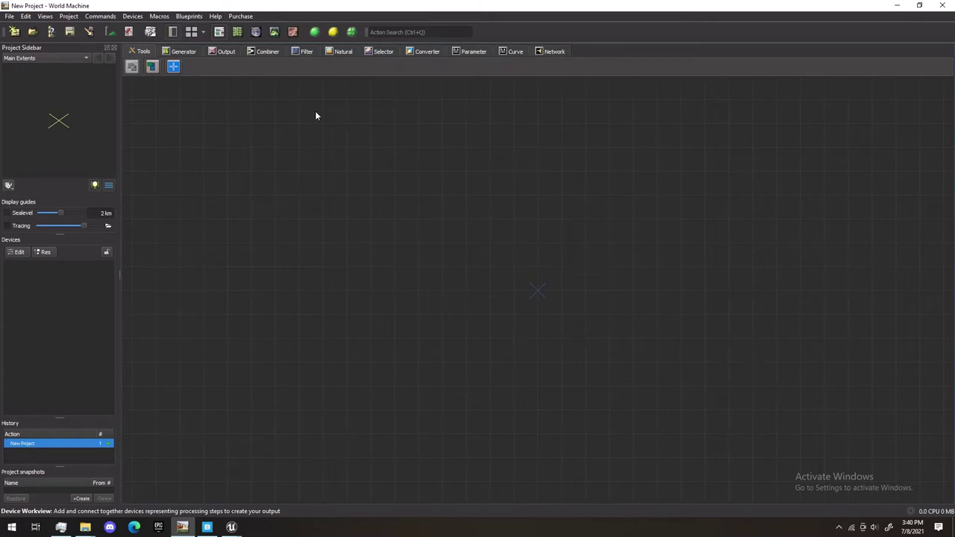
Switch to the Side by Side layout, widen the device graph and tilt the 3D preview.
click(203, 32)
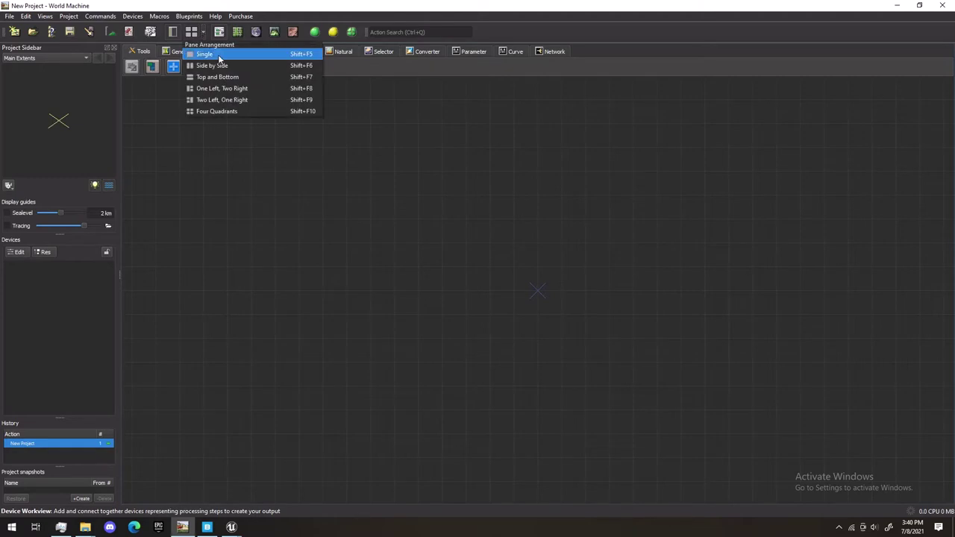
click(212, 66)
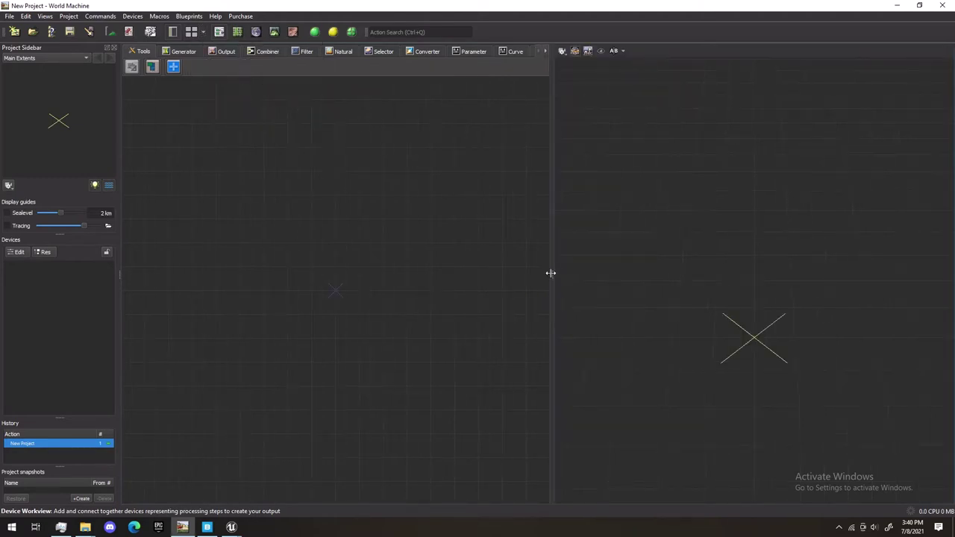
drag(552, 273, 694, 287)
mouse_move(813, 335)
mouse_down()
mouse_move(712, 435)
mouse_move(766, 352)
mouse_move(900, 283)
mouse_move(530, 246)
mouse_move(834, 212)
mouse_move(845, 364)
mouse_move(820, 321)
mouse_up()
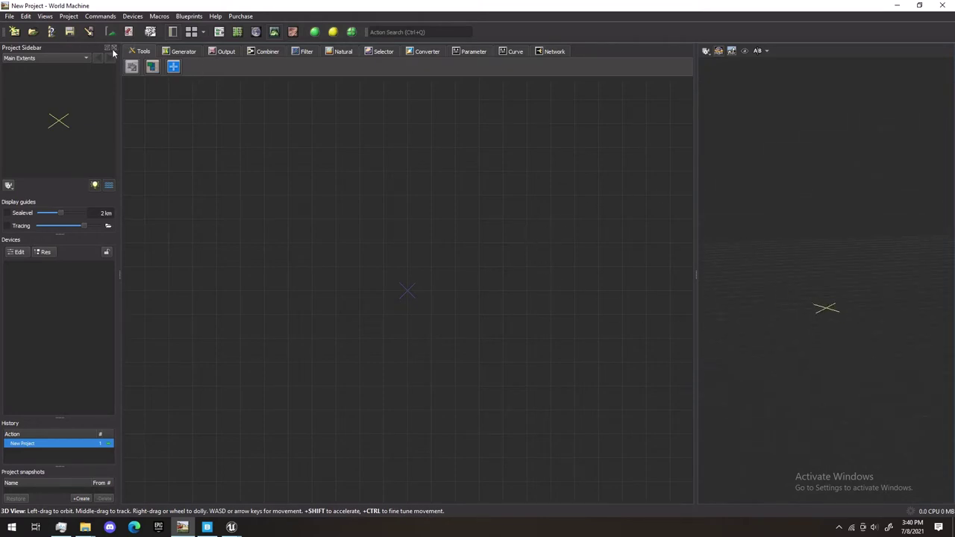
Place an Advanced Perlin generator from the Generator tab and inspect its terrain.
click(180, 53)
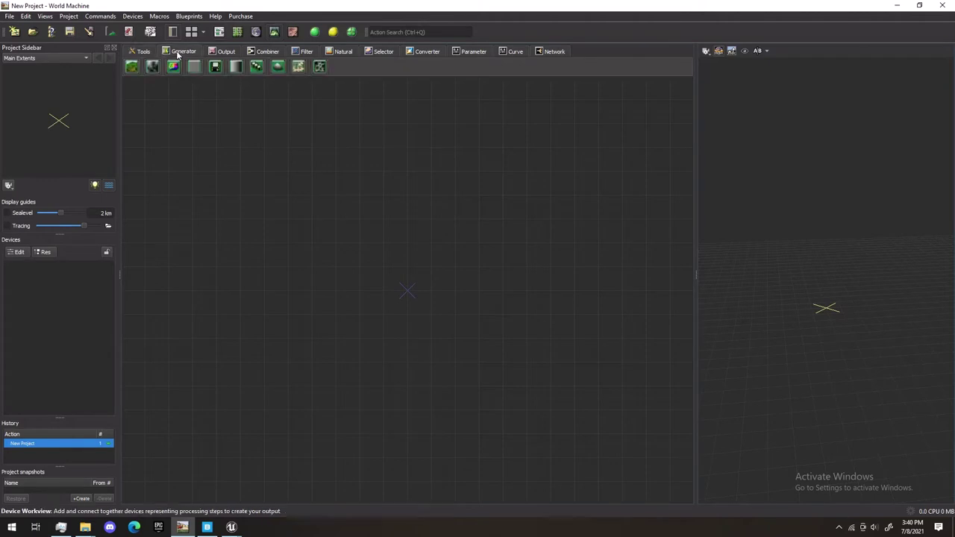
click(132, 71)
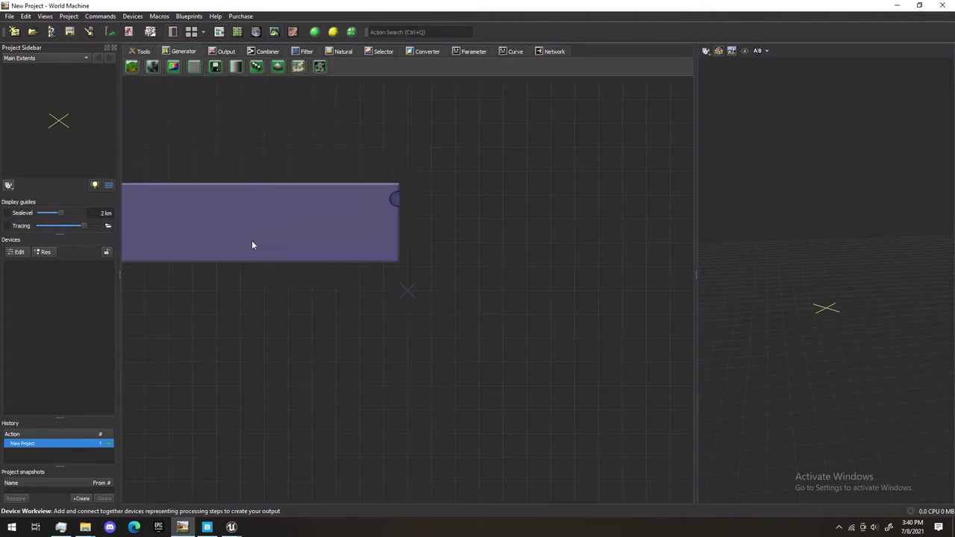
click(305, 239)
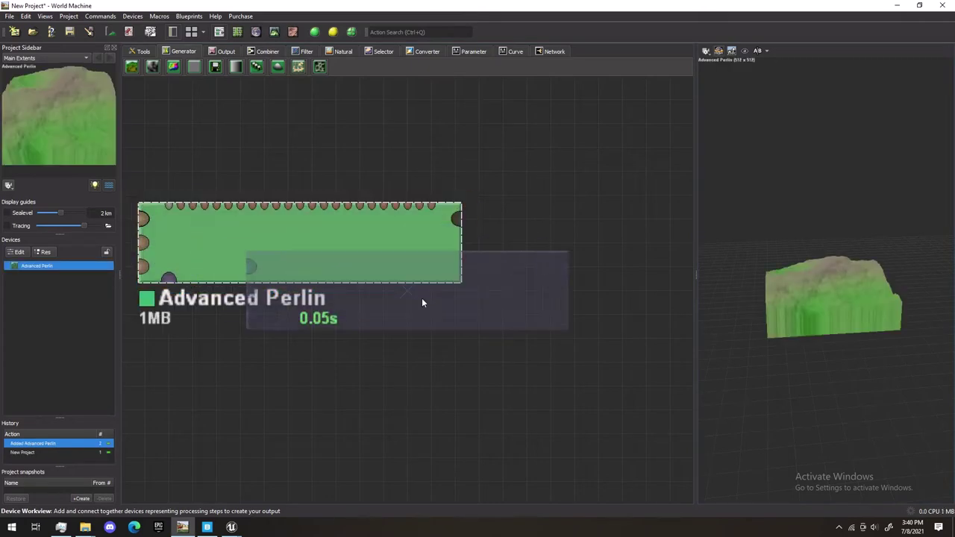
drag(784, 284, 840, 328)
scroll(787, 301, up, 6)
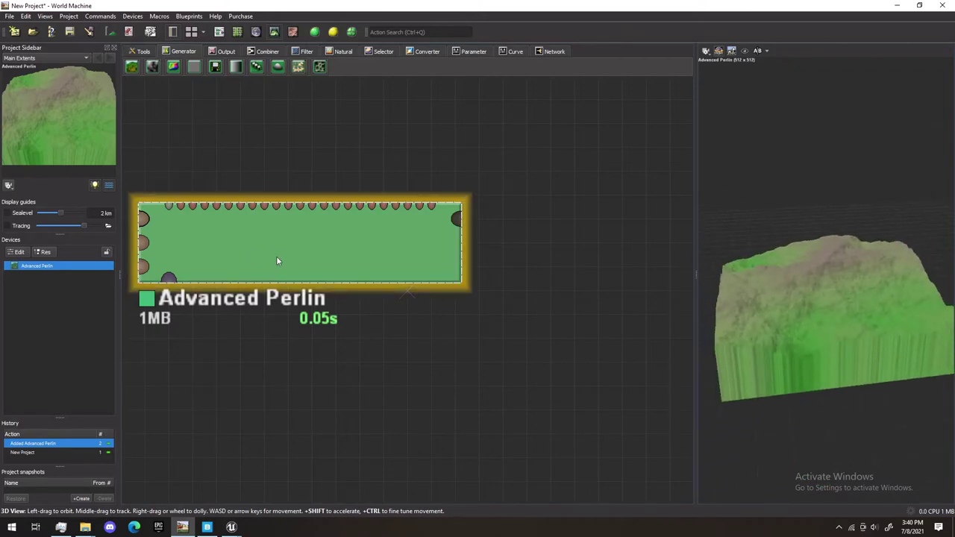
Set the Advanced Perlin noise style to Sharp Ridged and close its settings.
double_click(280, 260)
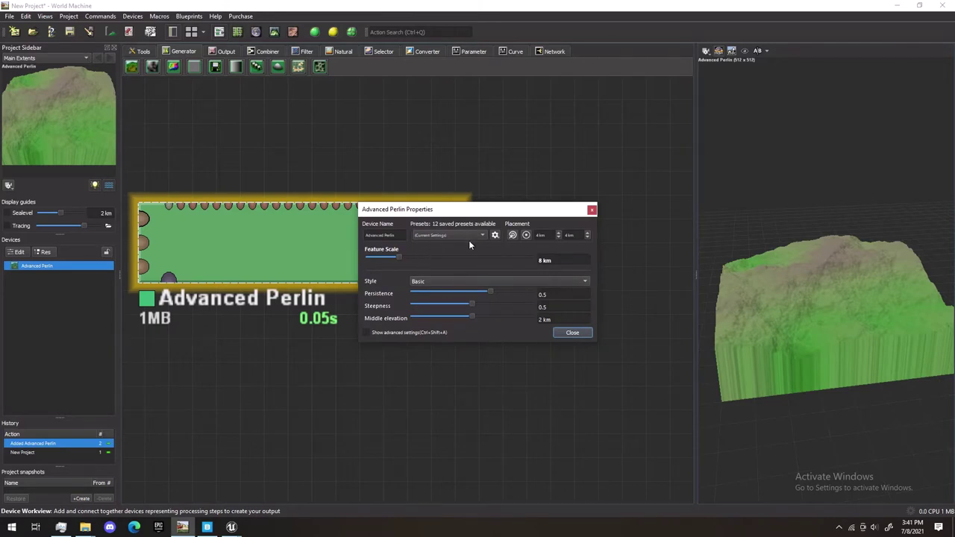
click(450, 282)
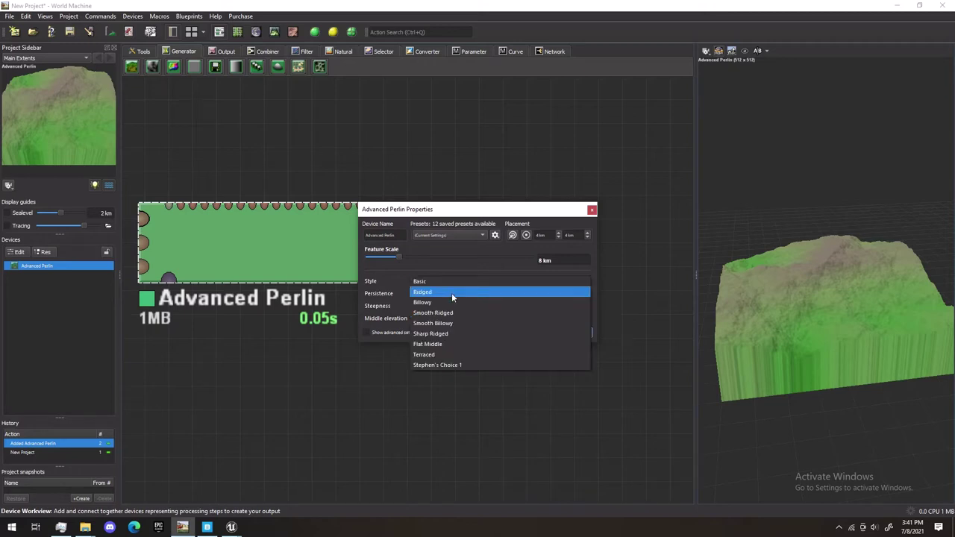
click(439, 336)
drag(791, 314, 645, 319)
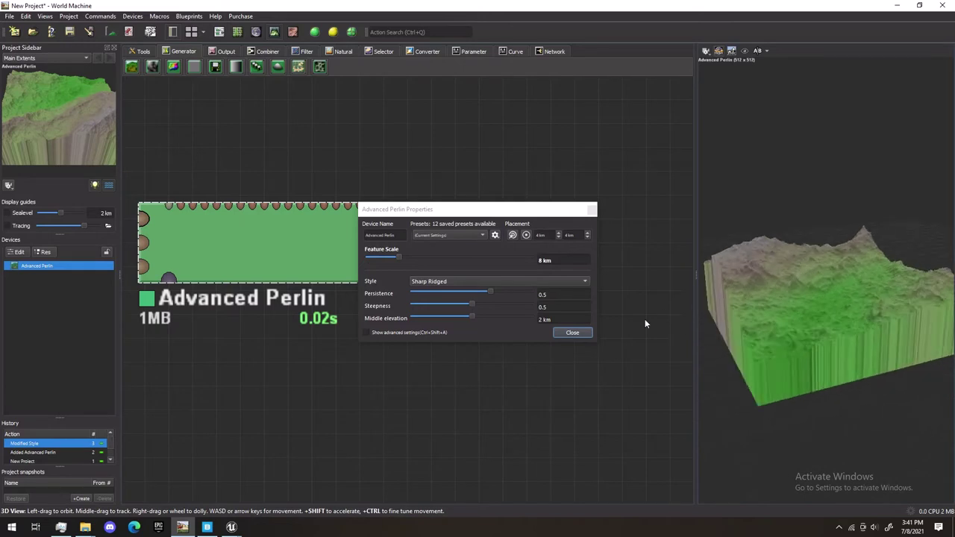
click(571, 333)
drag(721, 333, 870, 334)
In Project Settings, choose the UE4 Landscape resolution pattern at 1009 x 1009 and apply.
click(68, 17)
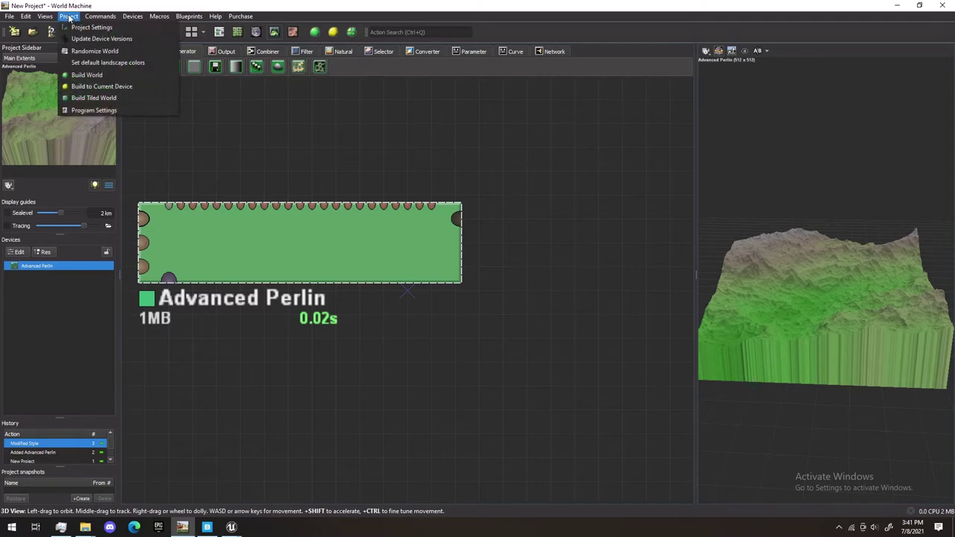
click(91, 26)
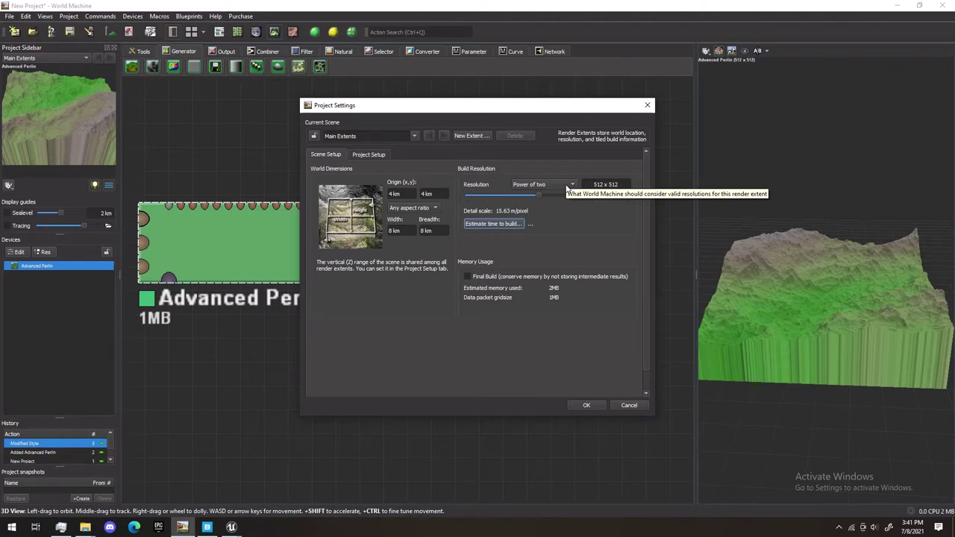
click(567, 185)
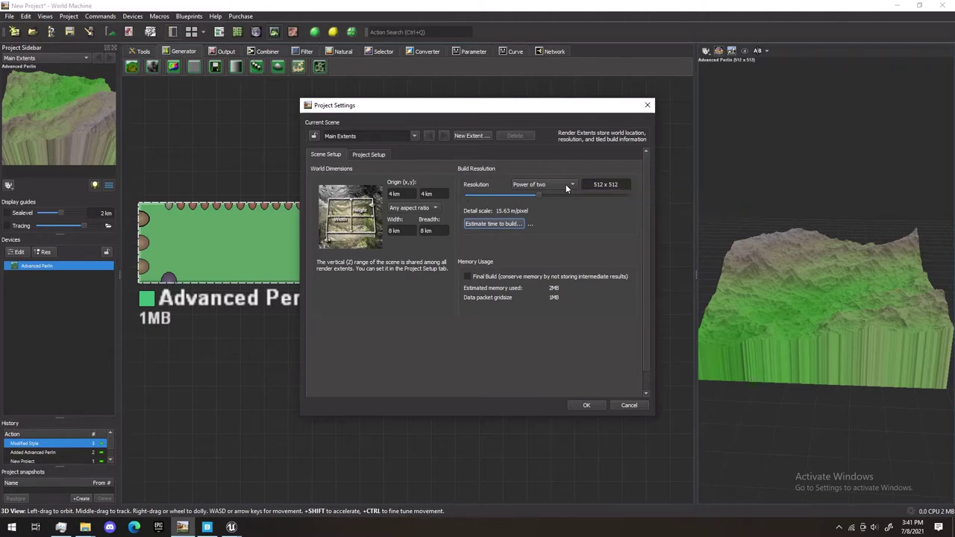
click(537, 209)
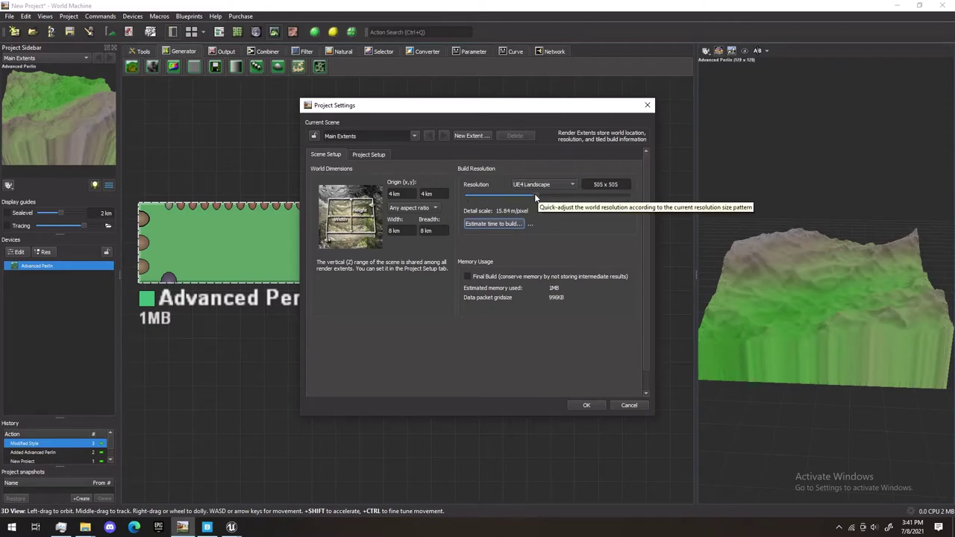
drag(535, 197, 556, 197)
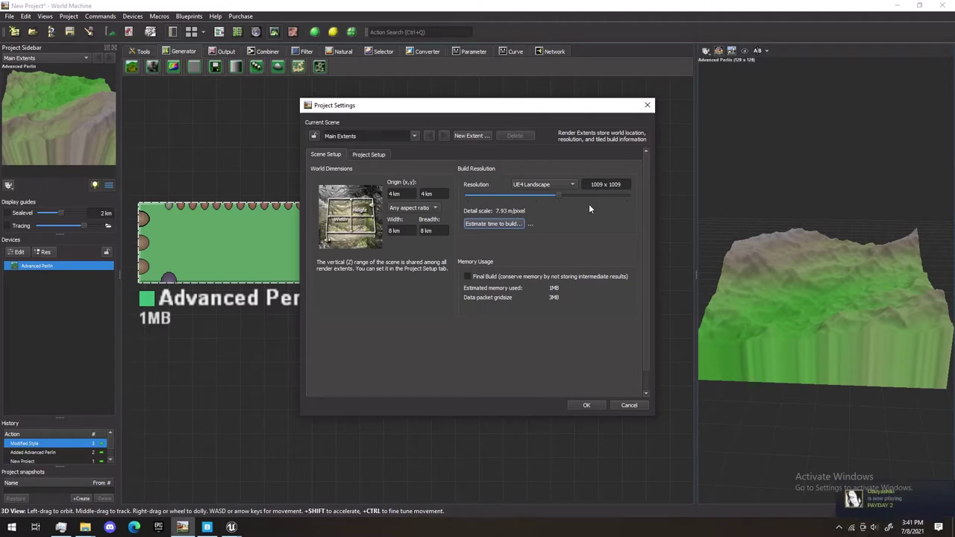
click(587, 405)
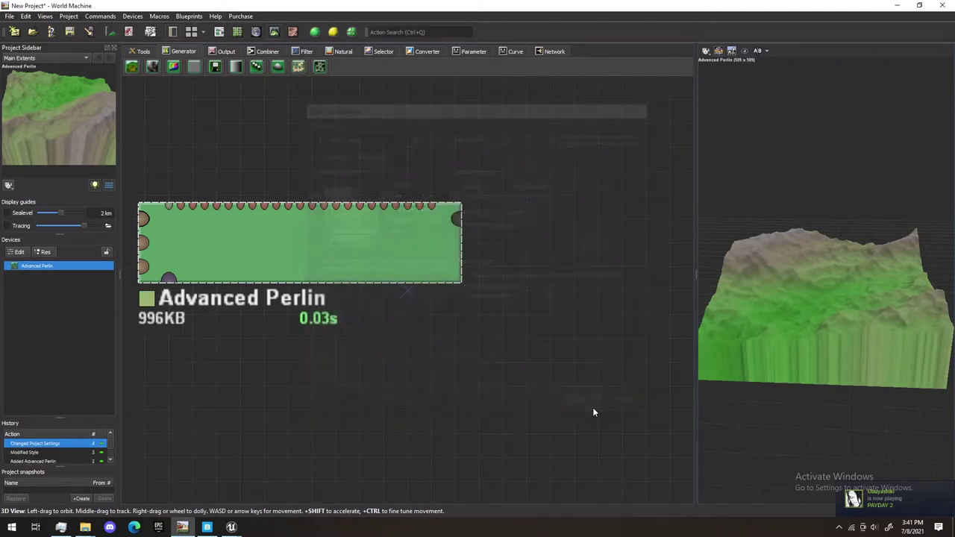
Place an Erosion device beside Advanced Perlin and connect Perlin's output to its input.
drag(761, 307, 836, 329)
scroll(522, 306, down, 2)
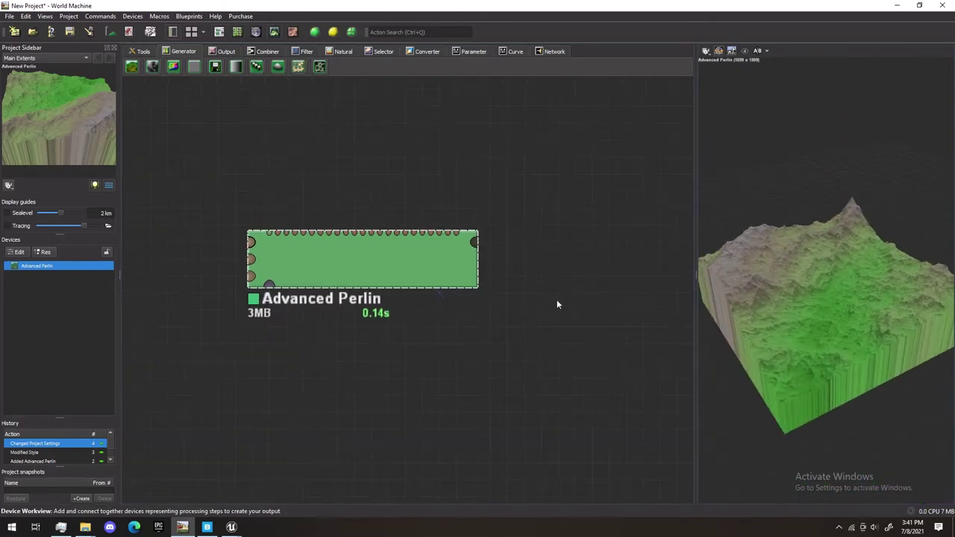
right_drag(580, 305, 448, 290)
scroll(508, 284, down, 1)
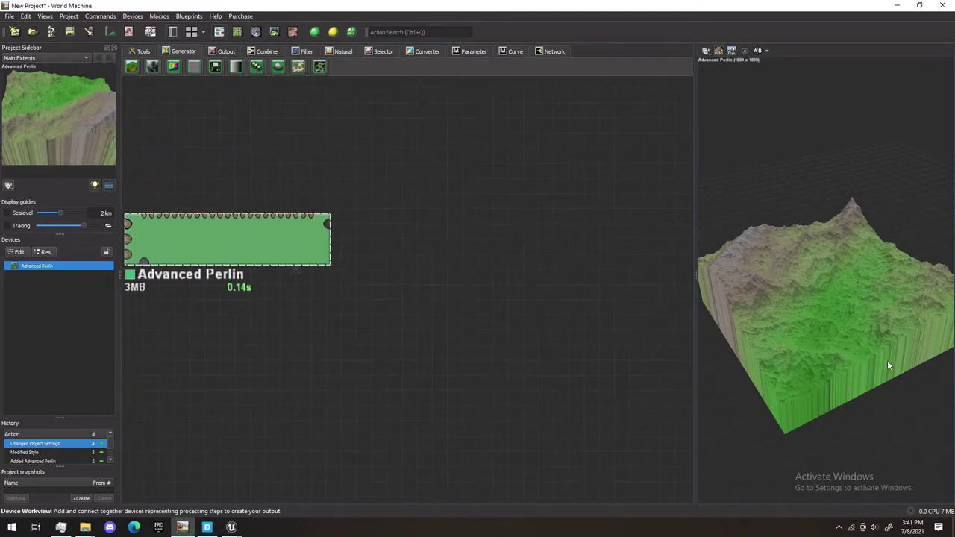
scroll(885, 356, up, 6)
drag(890, 378, 882, 331)
scroll(880, 326, down, 5)
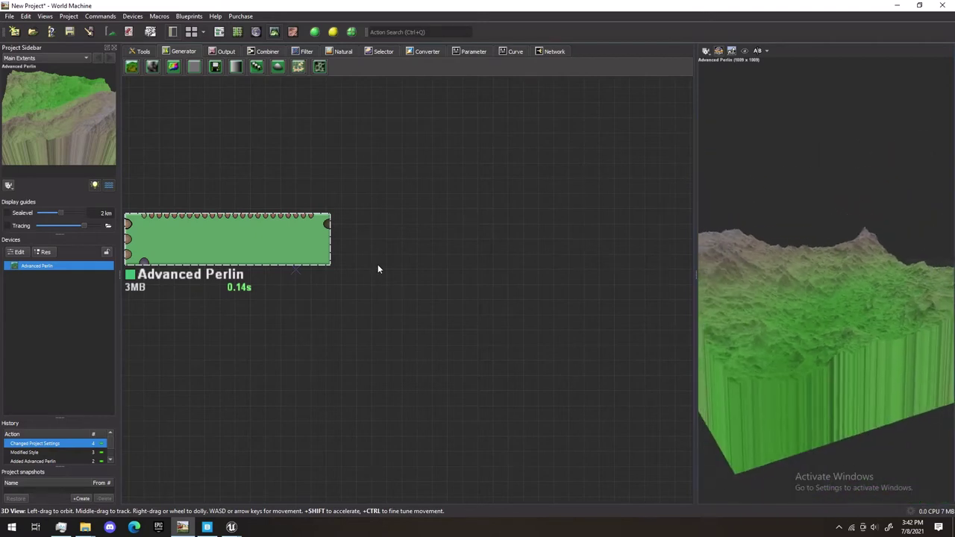
click(339, 51)
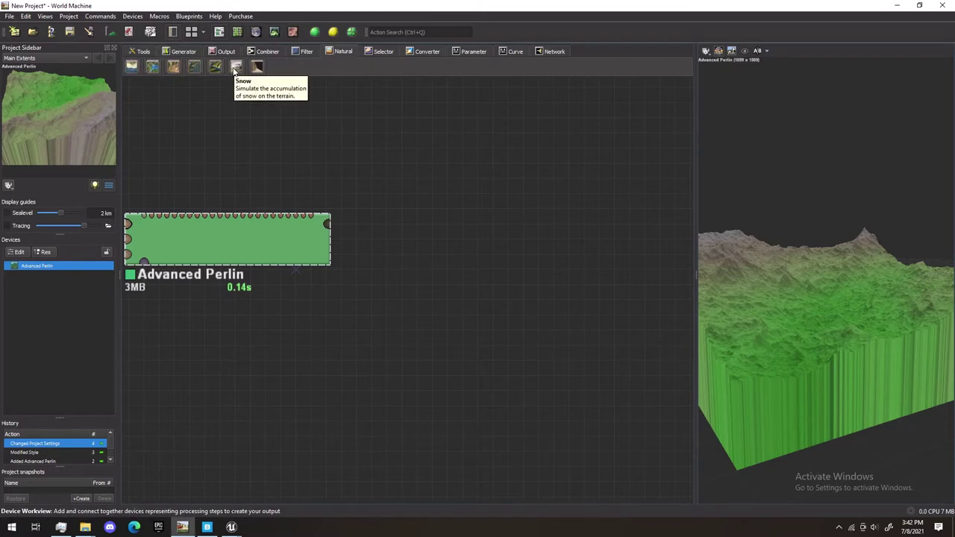
click(173, 67)
click(468, 243)
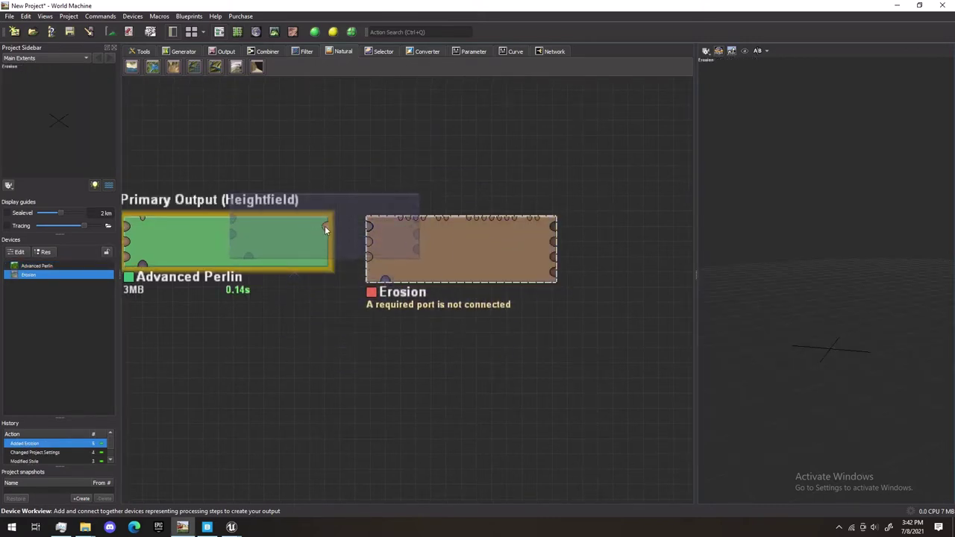
drag(324, 225, 433, 246)
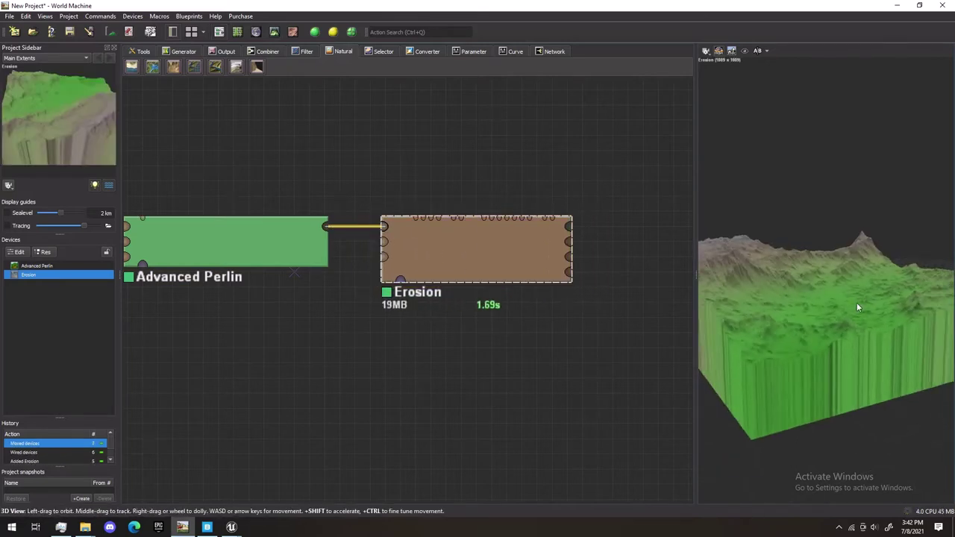
Compare the un-eroded Advanced Perlin terrain with the eroded result in the preview.
scroll(837, 269, up, 5)
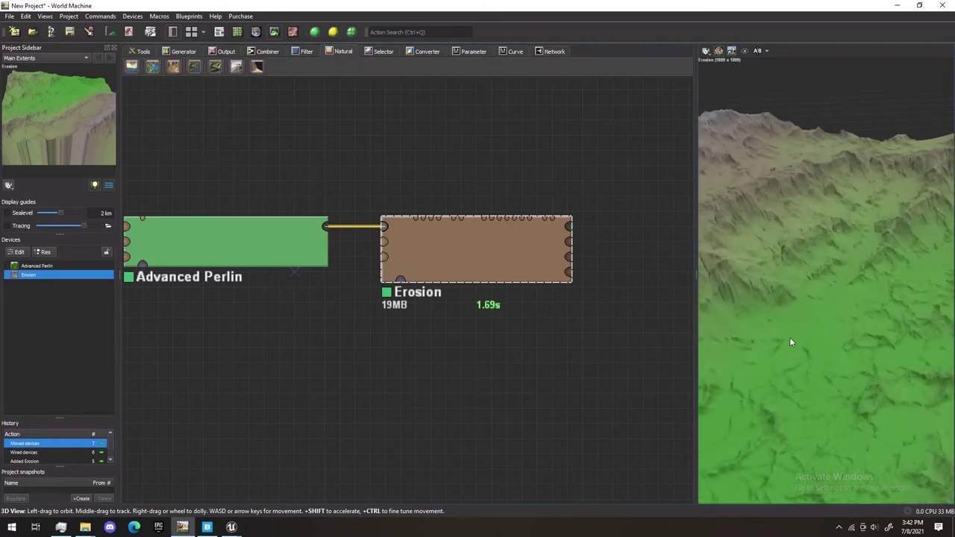
drag(790, 339, 878, 302)
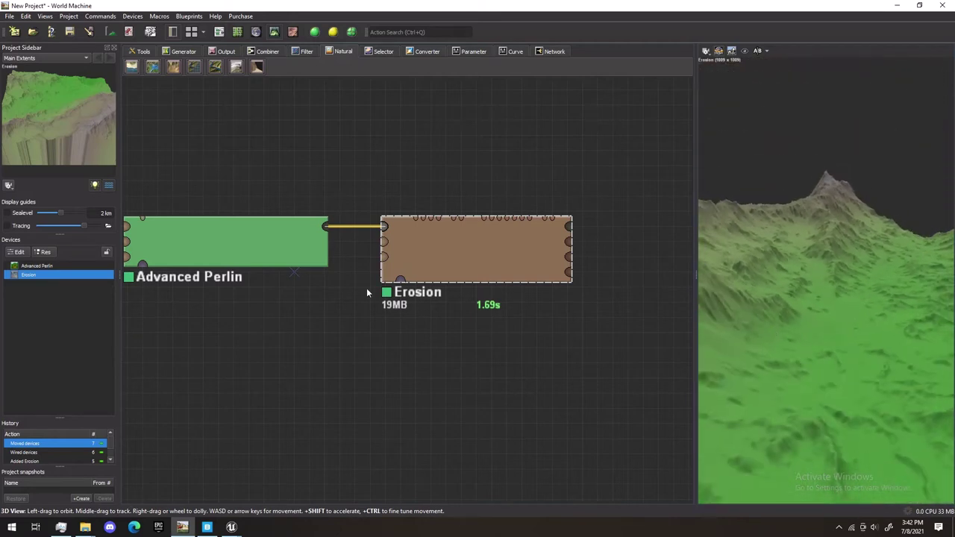
click(267, 246)
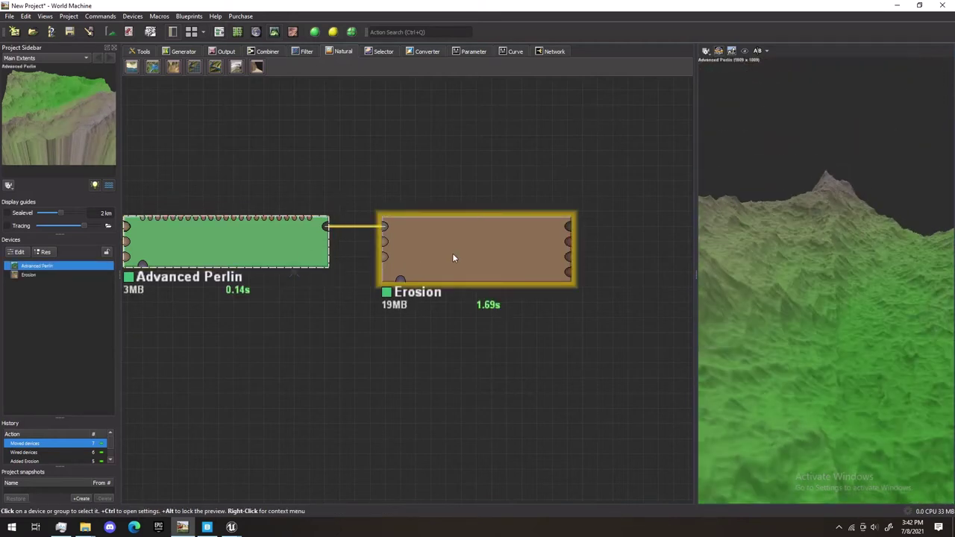
click(453, 253)
drag(747, 295, 856, 340)
Enter an Erosion Duration of 130 and close the Erosion settings.
double_click(513, 274)
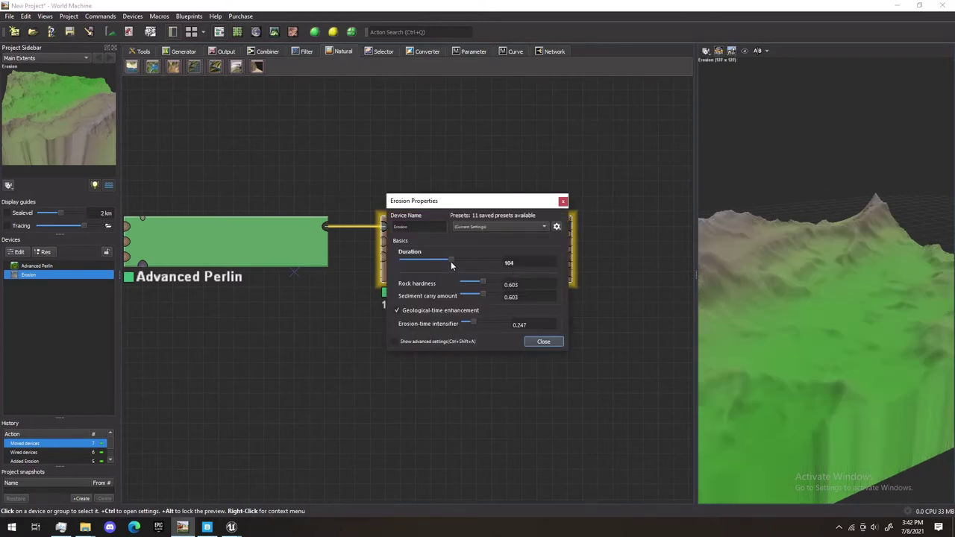
drag(453, 263, 463, 264)
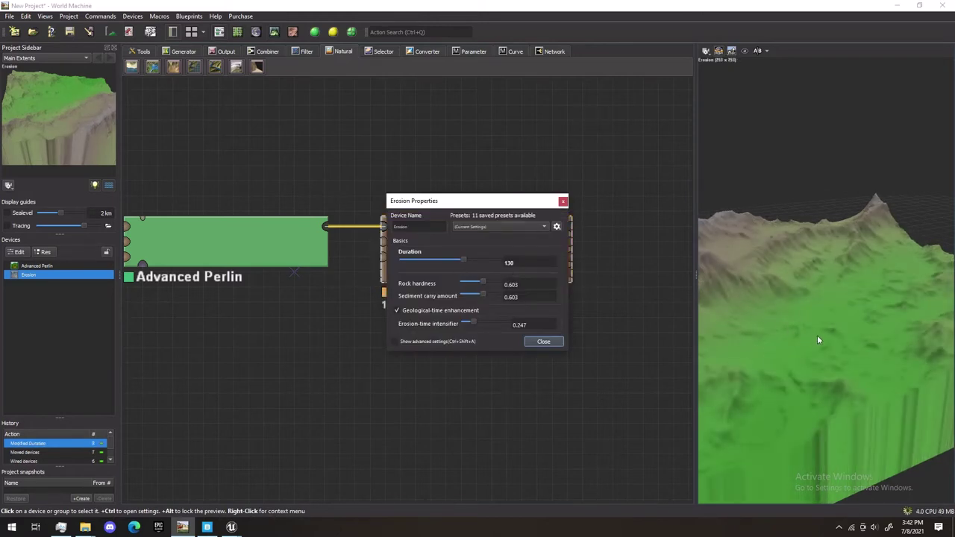
drag(845, 338, 835, 311)
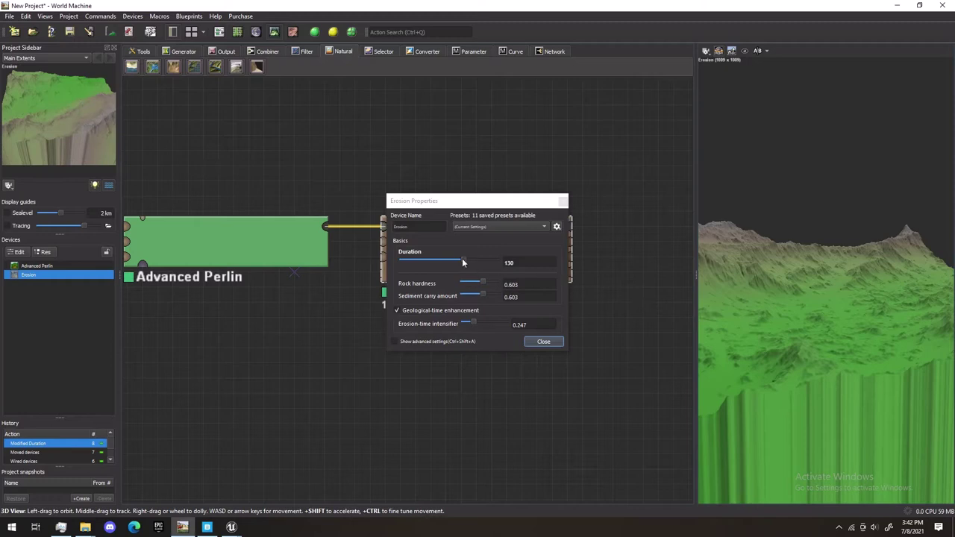
drag(464, 265, 498, 270)
drag(812, 280, 477, 256)
click(496, 261)
text(13)
key(Return)
click(546, 341)
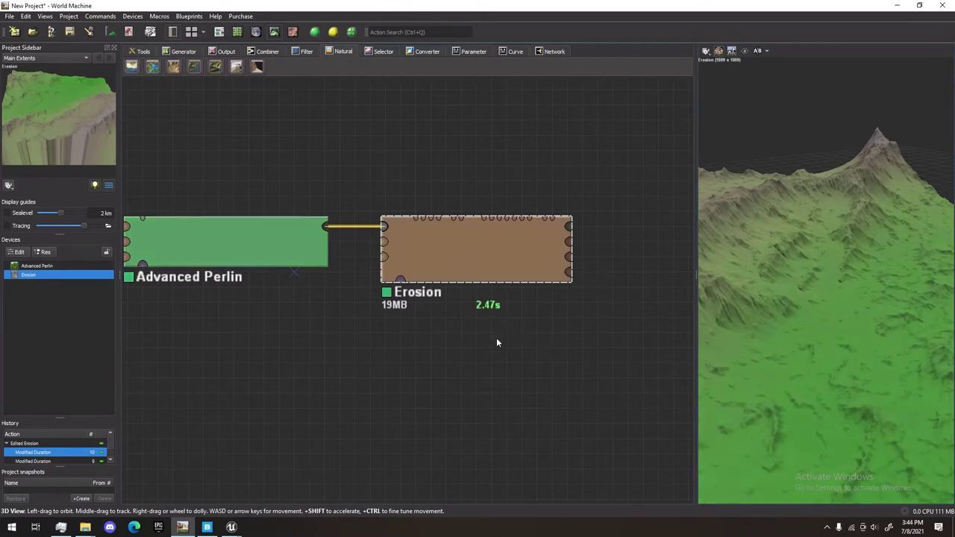
Place a Thermal Weathering device right of Erosion and feed Erosion's output into it.
right_drag(613, 347, 468, 309)
scroll(418, 312, down, 1)
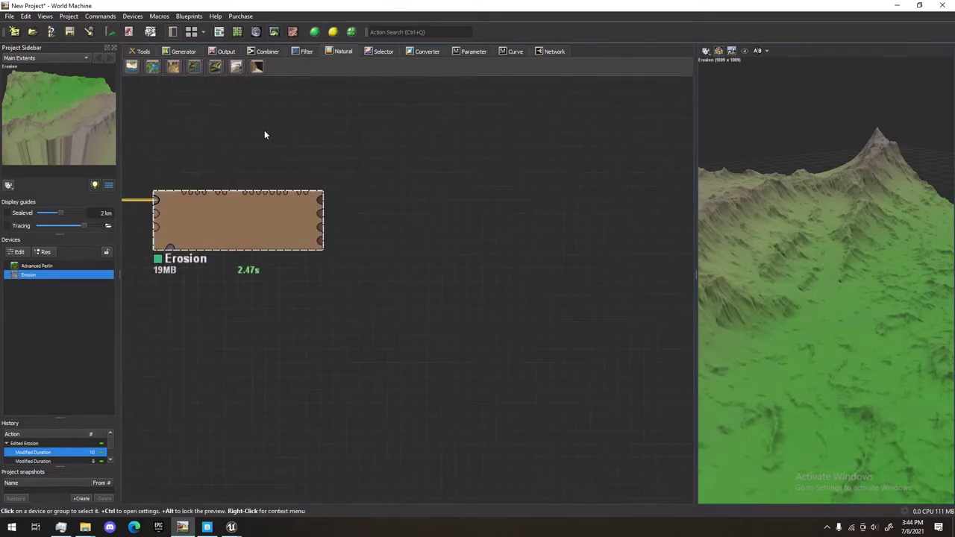
click(256, 67)
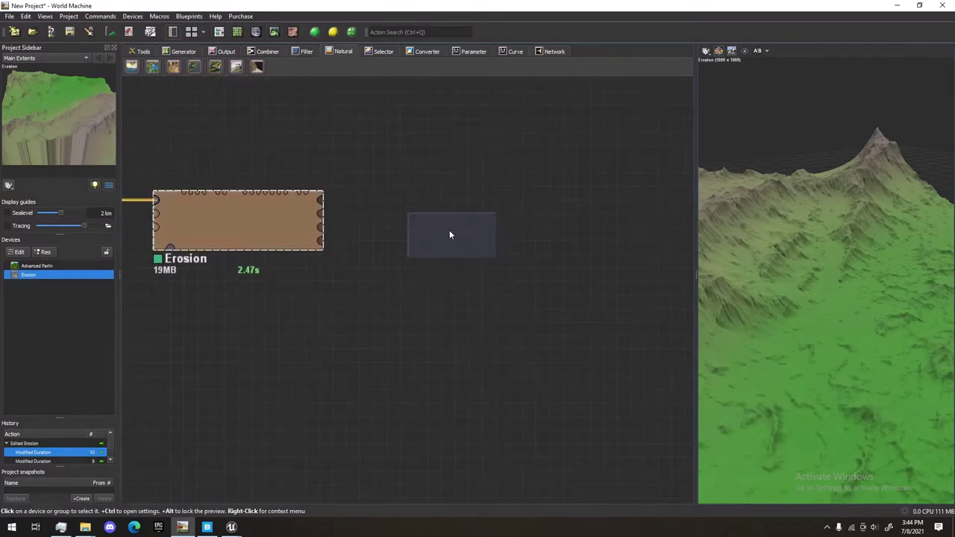
click(432, 209)
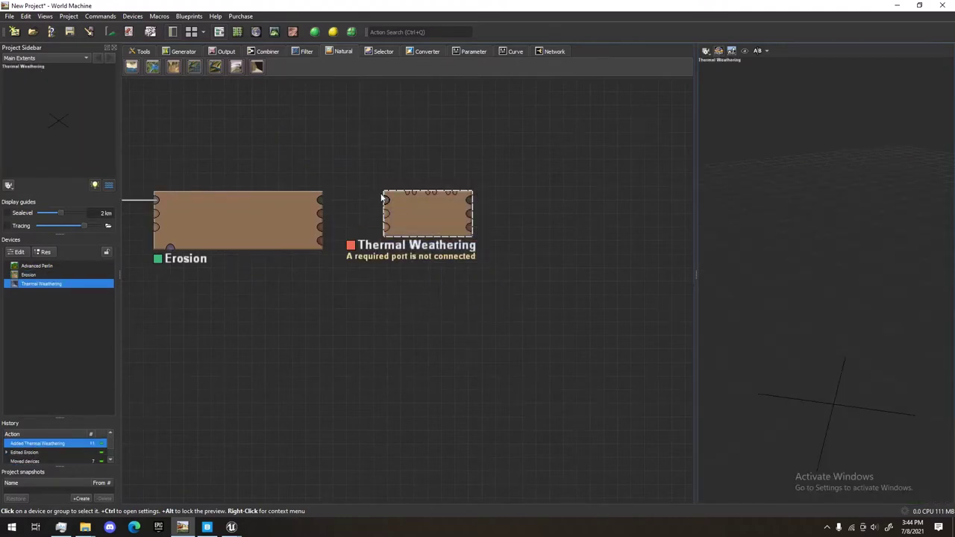
click(319, 200)
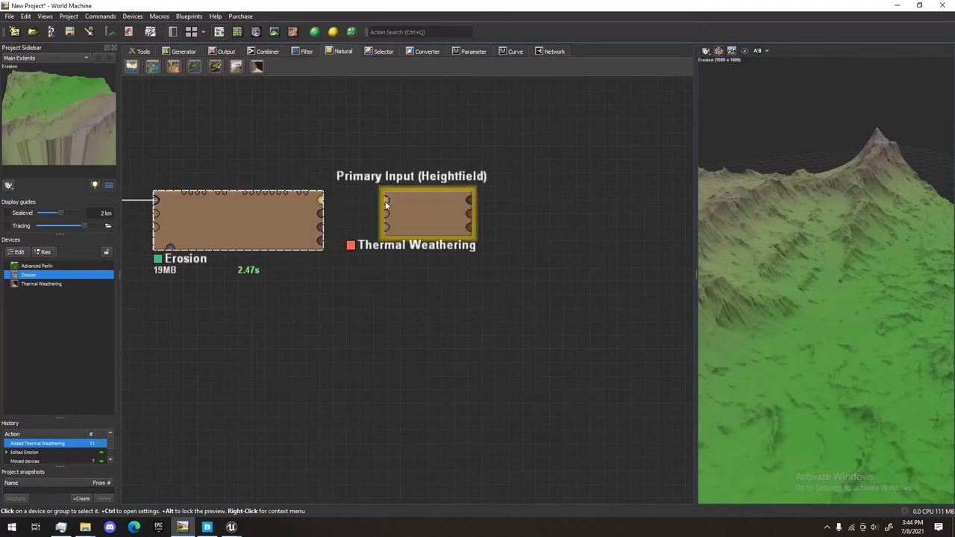
drag(321, 200, 386, 198)
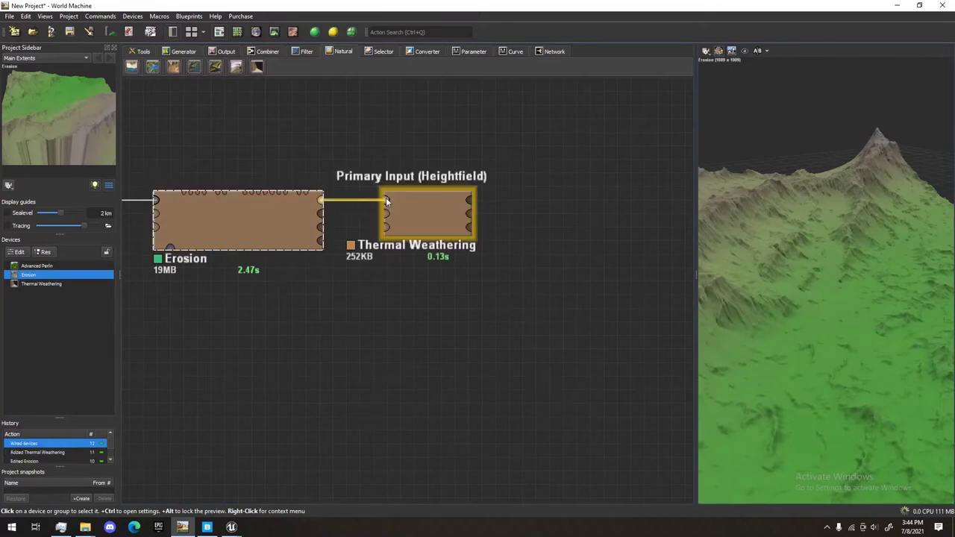
click(432, 227)
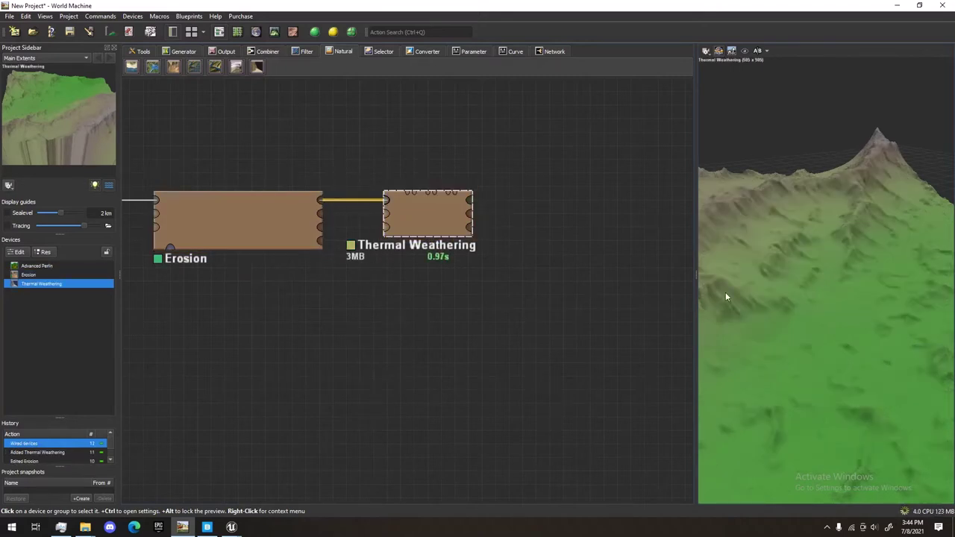
Inspect the weathered terrain and review the Thermal Weathering settings without changes.
drag(895, 302, 787, 296)
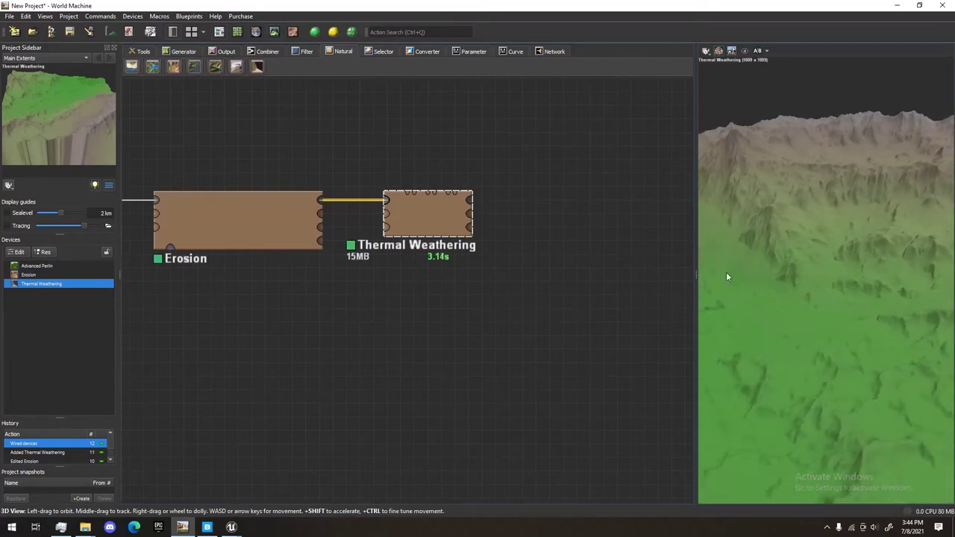
drag(727, 276, 796, 342)
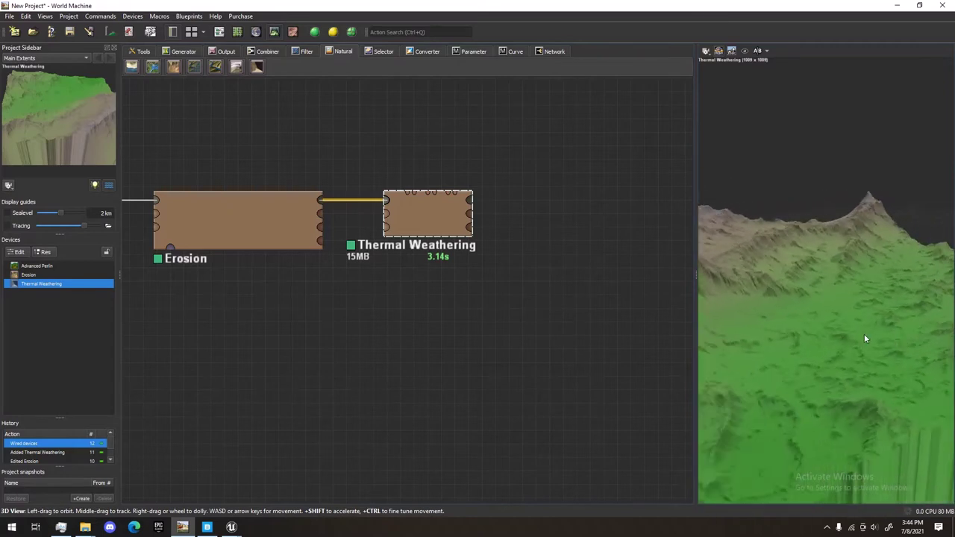
drag(832, 329, 770, 340)
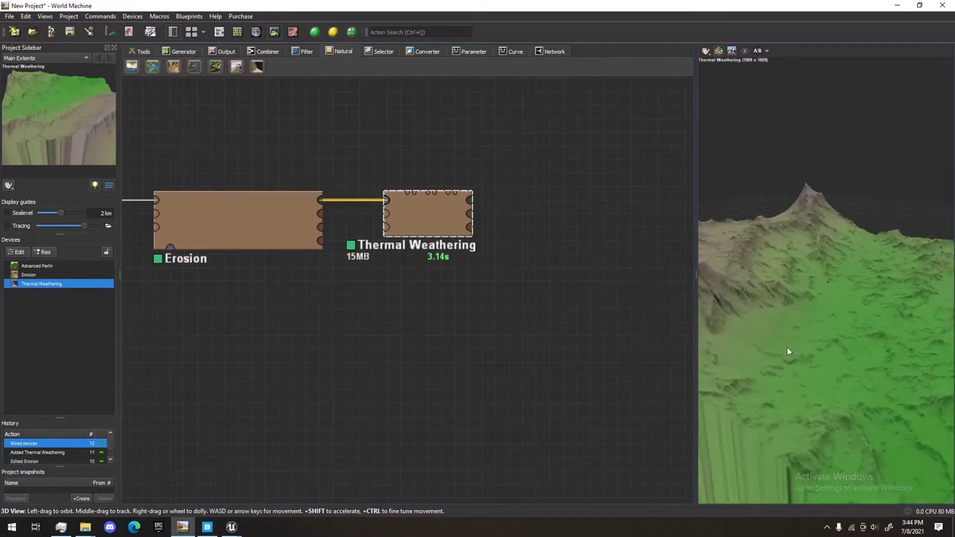
drag(855, 365, 719, 326)
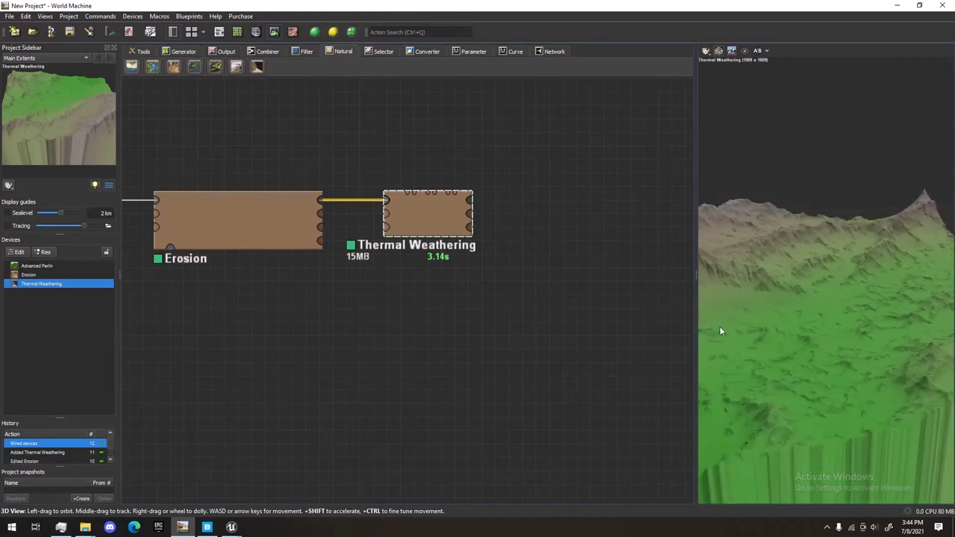
double_click(436, 217)
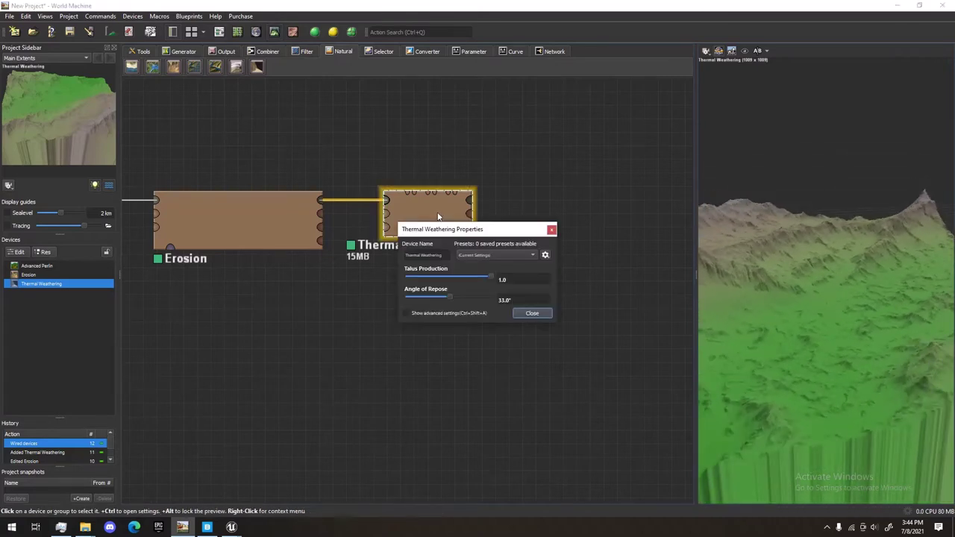
click(531, 315)
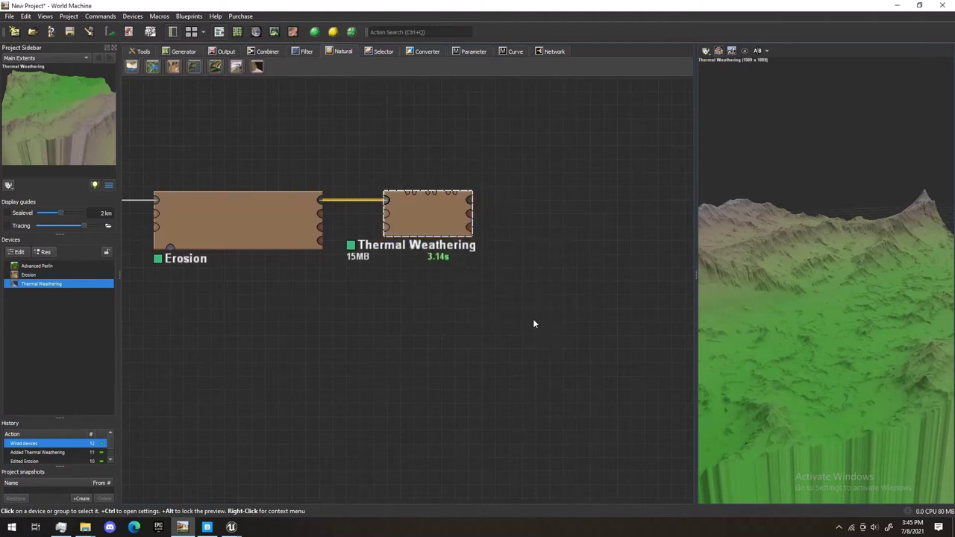
drag(539, 323, 482, 301)
scroll(401, 279, down, 1)
mouse_move(483, 300)
right_down()
mouse_move(401, 280)
mouse_move(363, 292)
right_up()
Place a Scene View output device from the Output tab and move it right.
scroll(363, 292, down, 1)
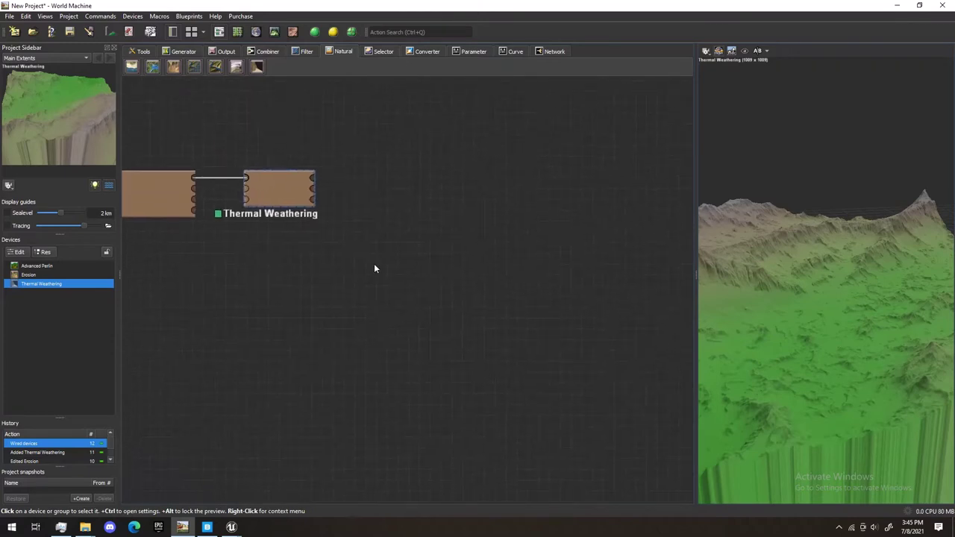
click(228, 51)
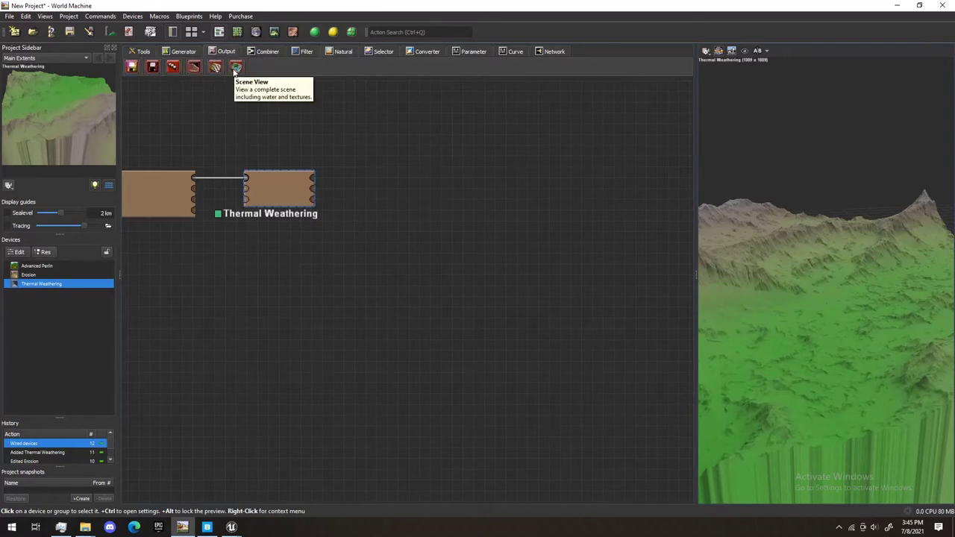
click(235, 68)
click(434, 187)
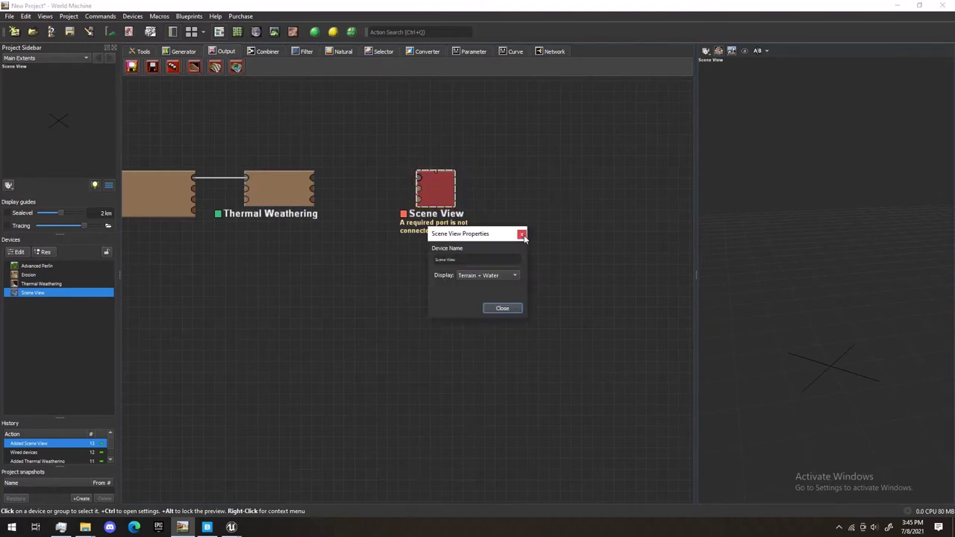
click(521, 235)
click(438, 194)
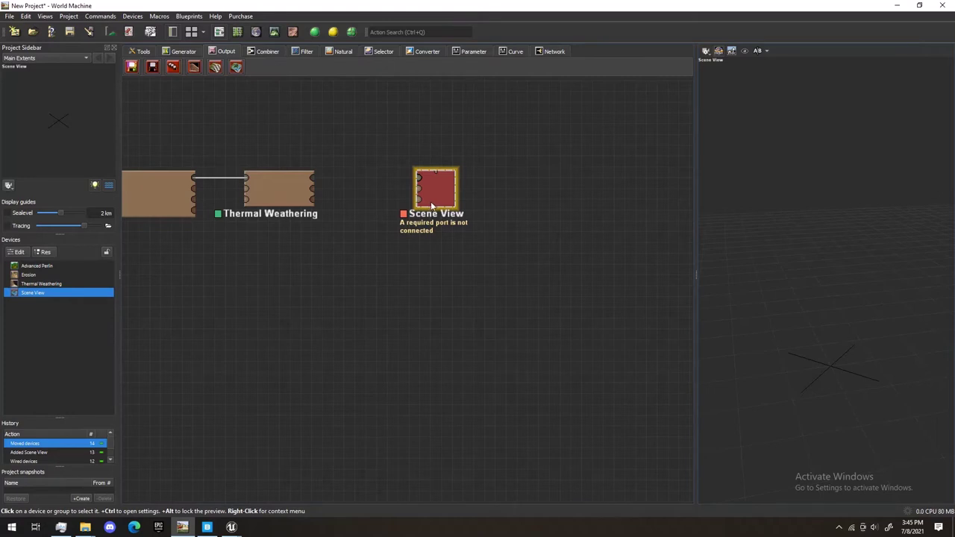
drag(430, 205, 484, 207)
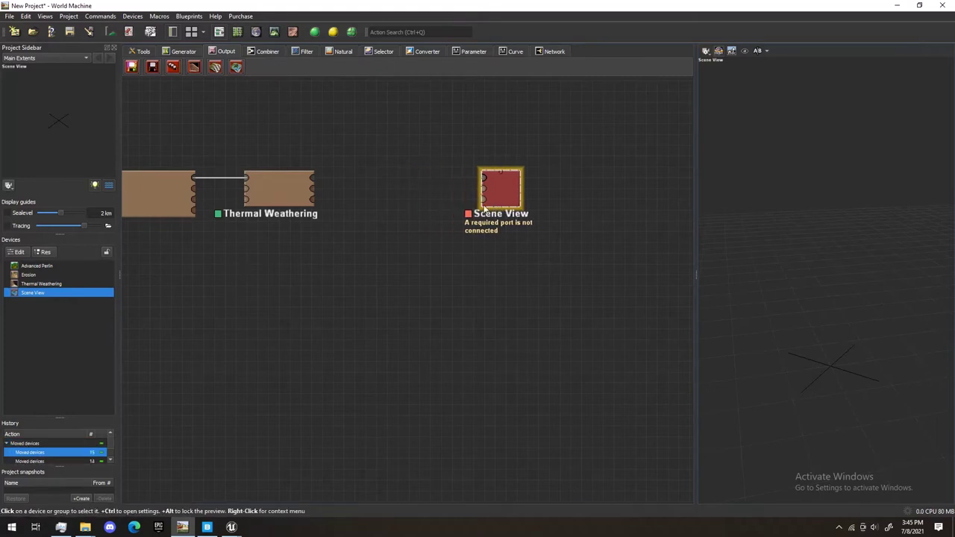
Connect Thermal Weathering's output to Scene View and preview the scene.
drag(313, 178, 503, 196)
click(310, 182)
drag(312, 180, 484, 178)
click(501, 193)
scroll(829, 309, up, 3)
drag(746, 306, 850, 306)
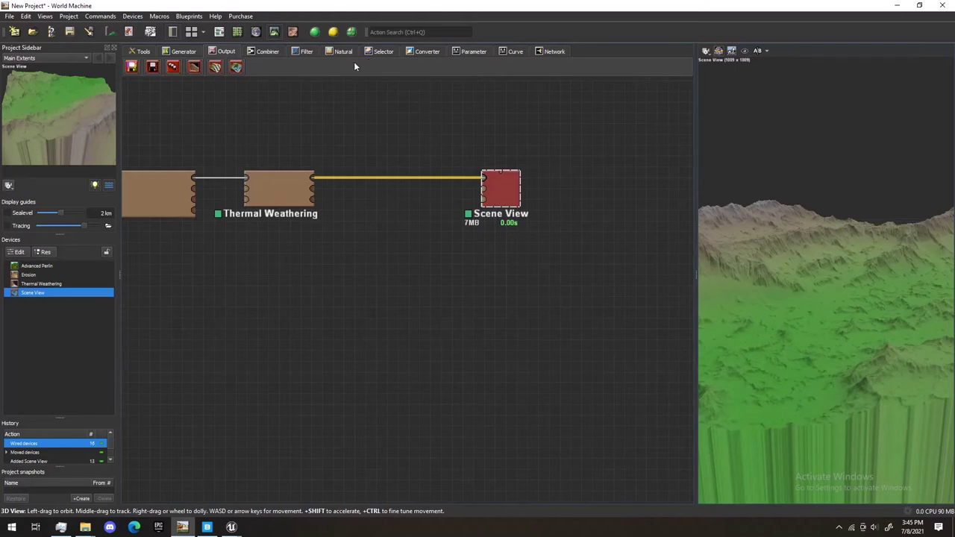
Place a Quick Texture macro from Macros > Texturing below the device chain.
click(162, 17)
mouse_move(179, 109)
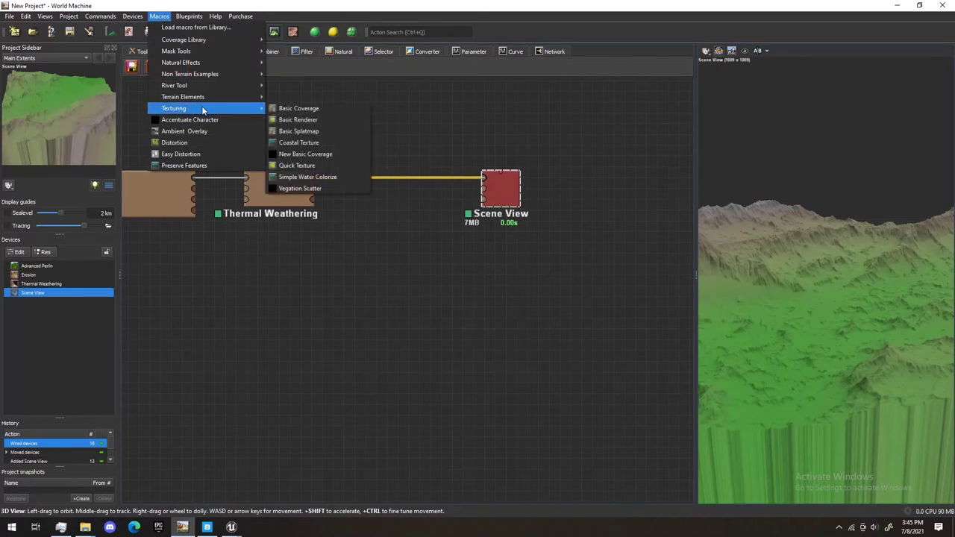
click(311, 165)
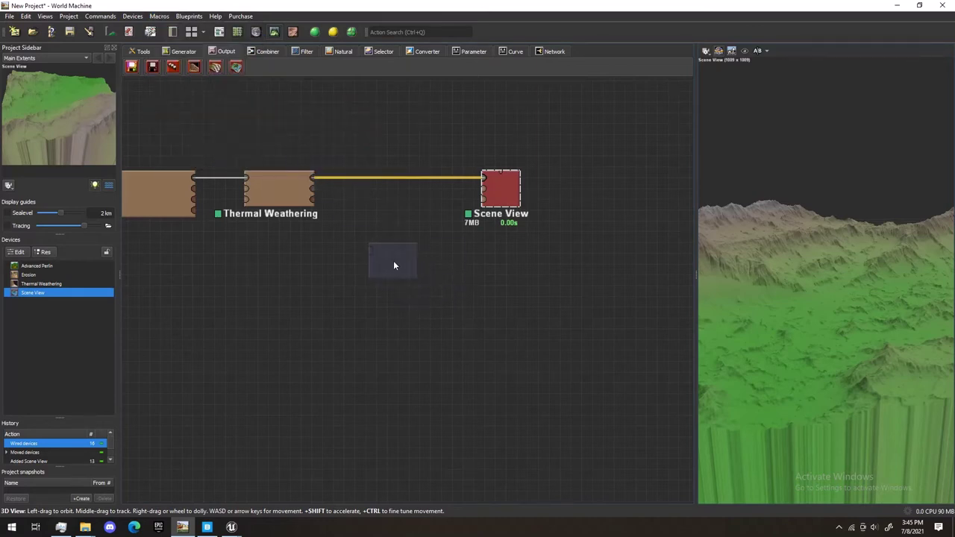
click(394, 266)
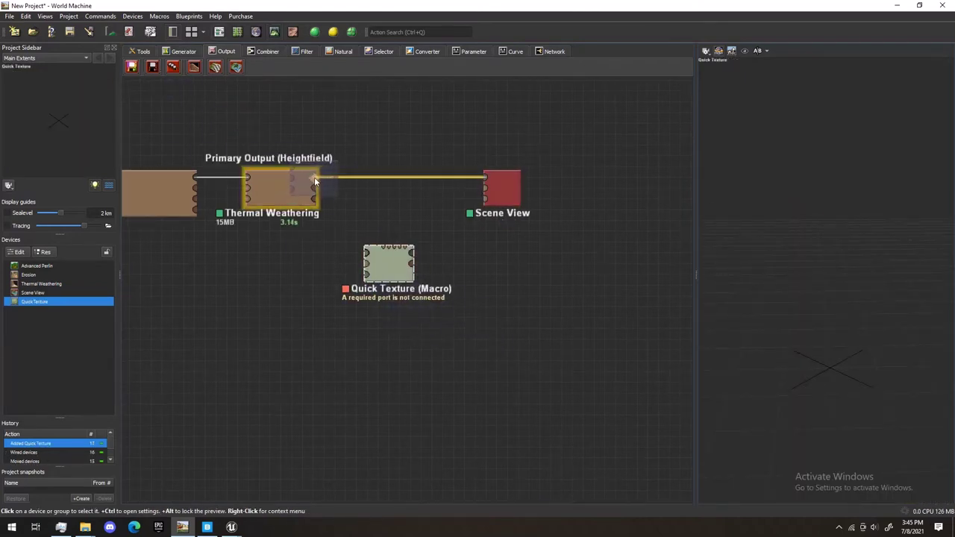
Feed Thermal Weathering into Quick Texture's Terrain Input and preview the textured Scene View.
drag(315, 181, 484, 191)
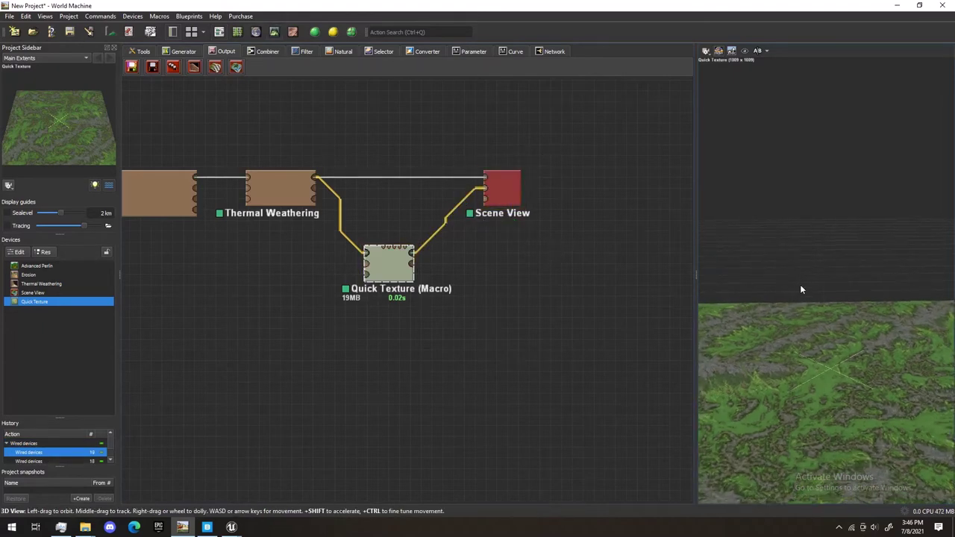
drag(799, 297, 769, 358)
click(504, 202)
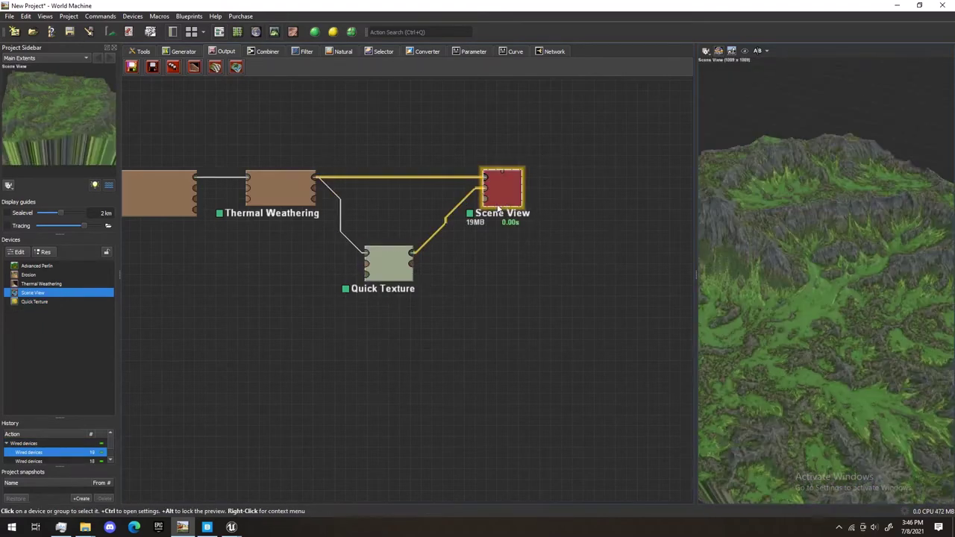
drag(791, 284, 768, 301)
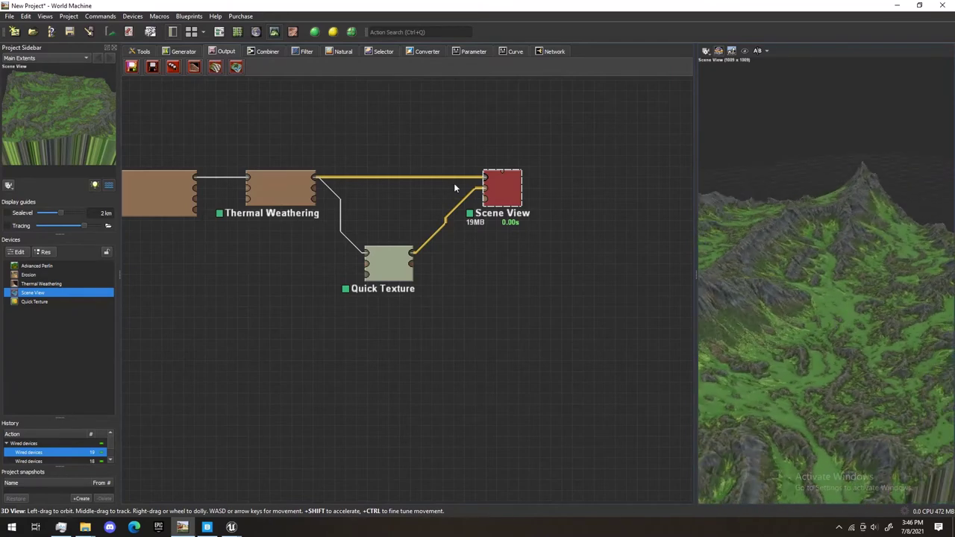
Switch Quick Texture's Color Scheme to Alpine Highlands and view the result through Scene View.
click(389, 263)
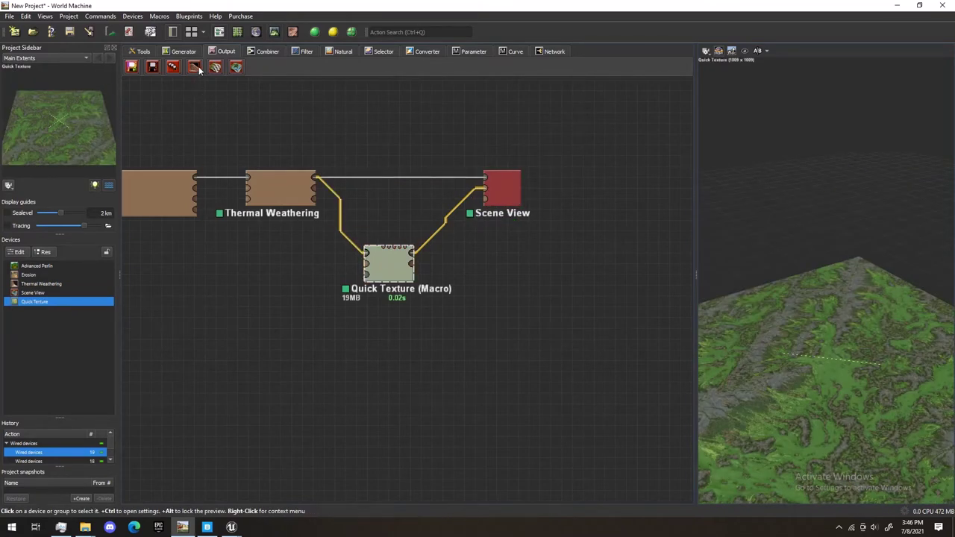
double_click(384, 273)
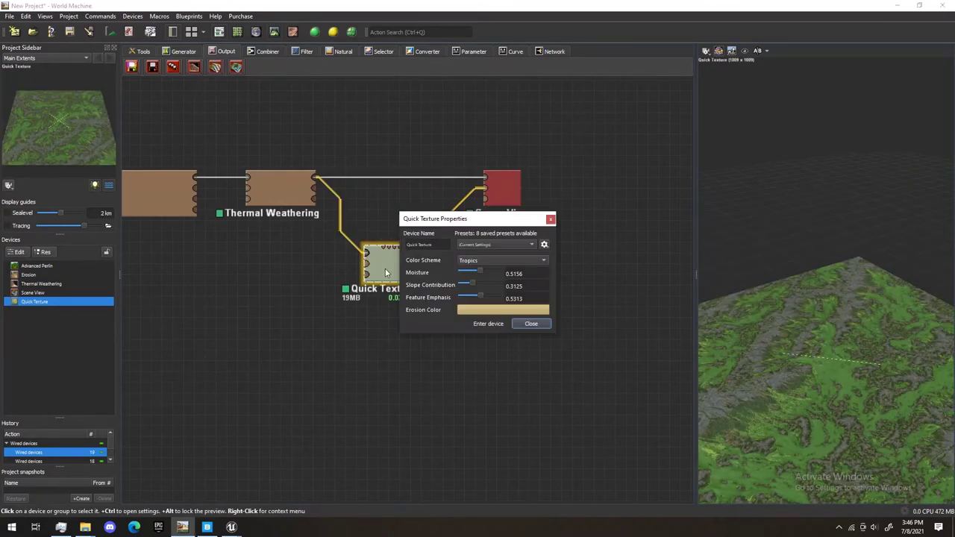
click(497, 260)
click(499, 236)
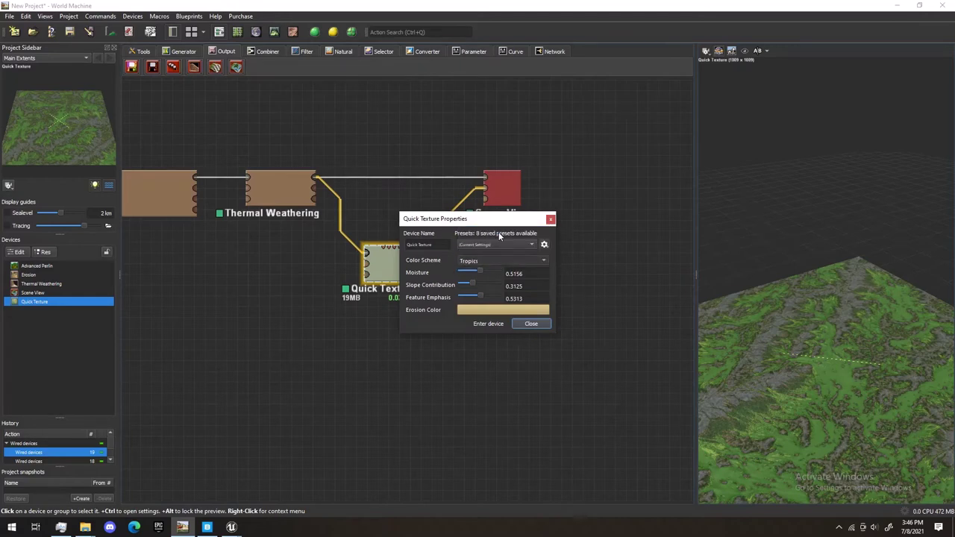
click(532, 326)
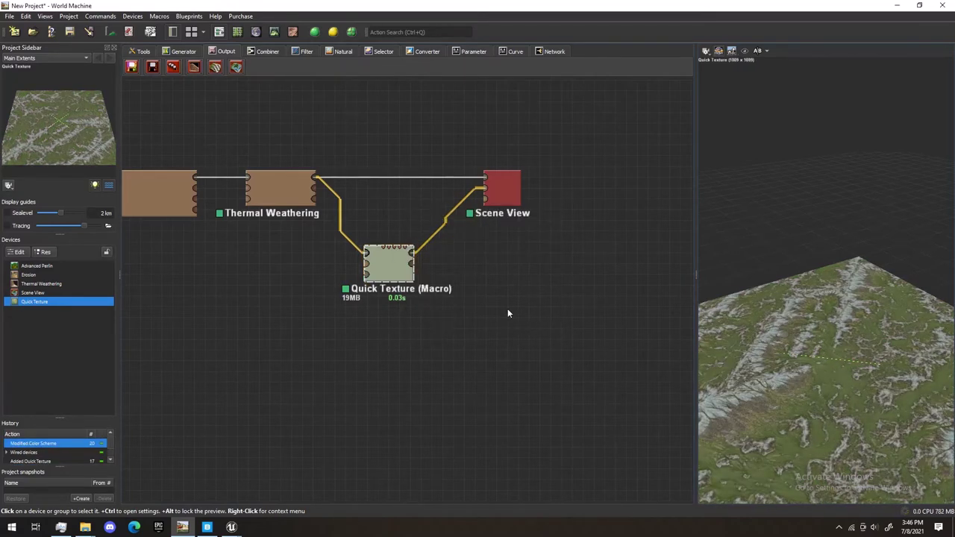
click(503, 197)
drag(836, 324, 818, 341)
scroll(819, 333, up, 10)
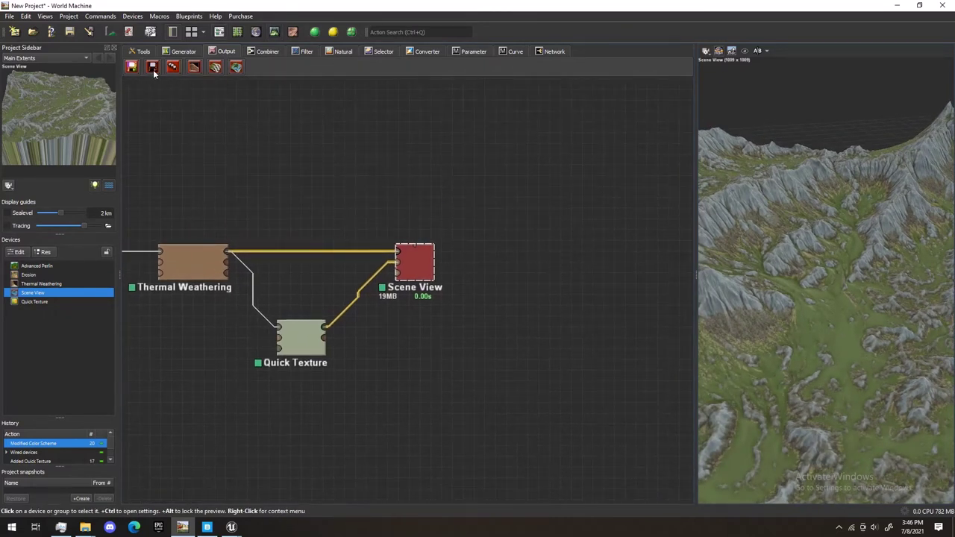
Add four Height Output devices and stack them in a column.
drag(564, 197, 538, 268)
click(476, 191)
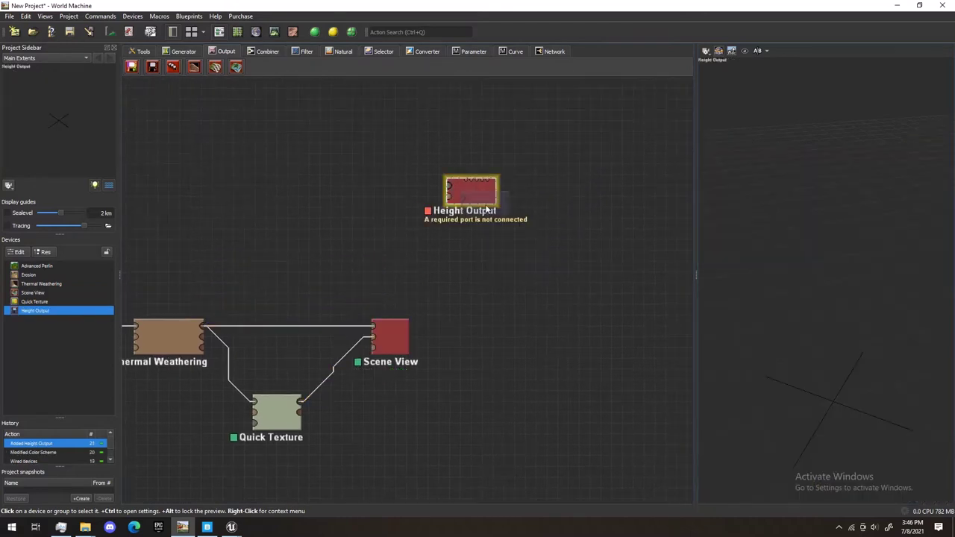
click(474, 233)
click(475, 290)
click(482, 340)
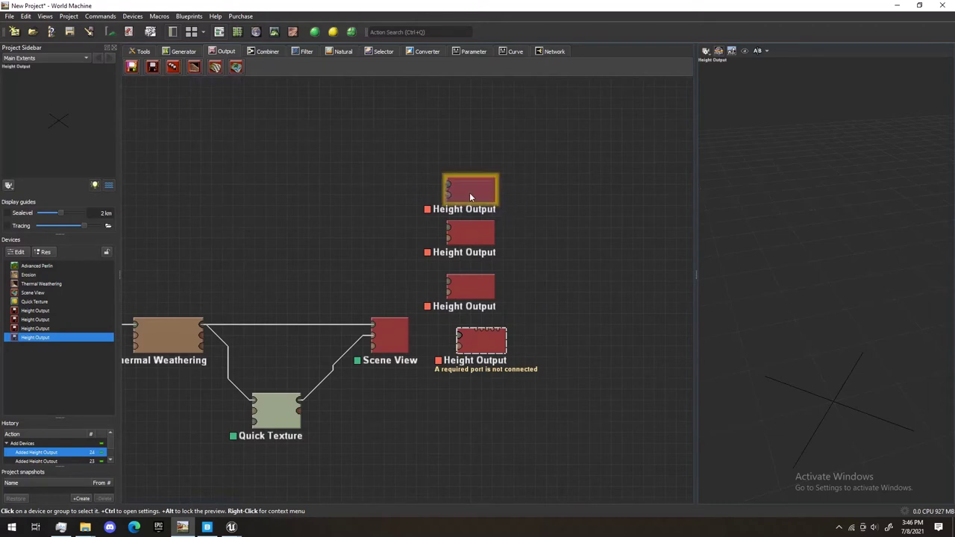
drag(469, 192, 563, 109)
drag(486, 205, 573, 207)
drag(442, 244, 546, 174)
drag(472, 240, 569, 175)
drag(474, 287, 571, 124)
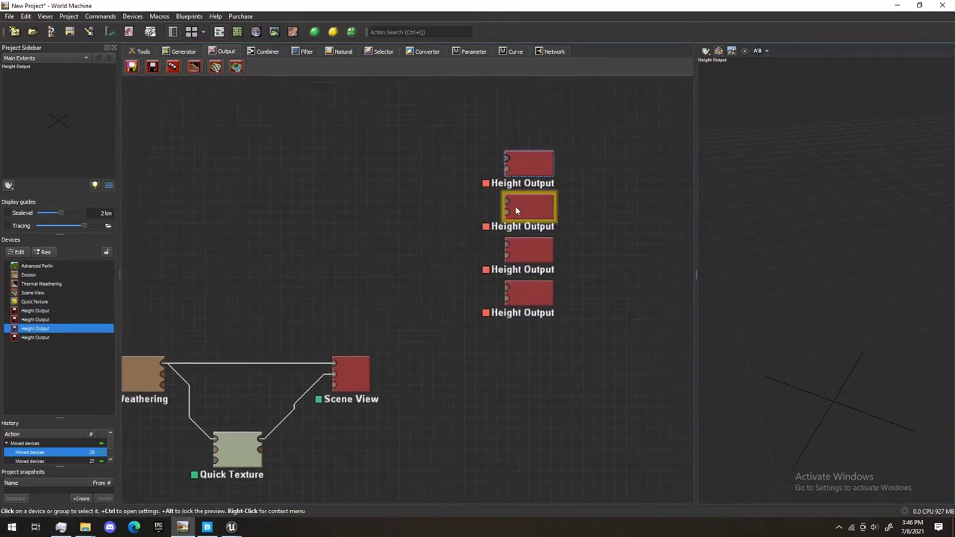
Rename the top Height Output to 'Dirt Output 1'.
double_click(526, 166)
click(438, 248)
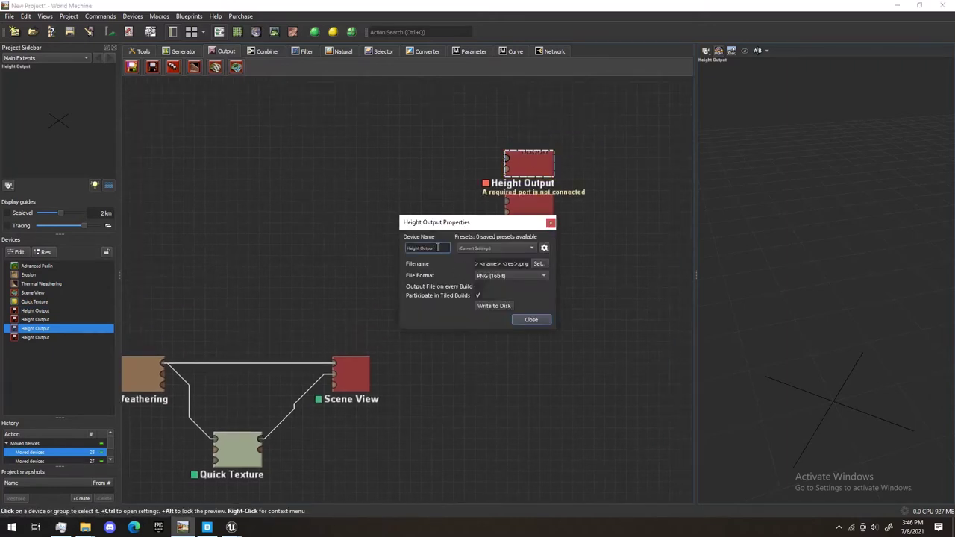
key(BackSpace)
key(BackSpace)
key(BackSpace)
key(BackSpace)
key(BackSpace)
key(BackSpace)
key(BackSpace)
key(BackSpace)
key(BackSpace)
key(BackSpace)
key(BackSpace)
key(BackSpace)
key(BackSpace)
text(Dirt Output 1)
click(531, 320)
Rename the next two Height Outputs to 'Grass Output 1' and 'Rock Output 1'.
double_click(523, 217)
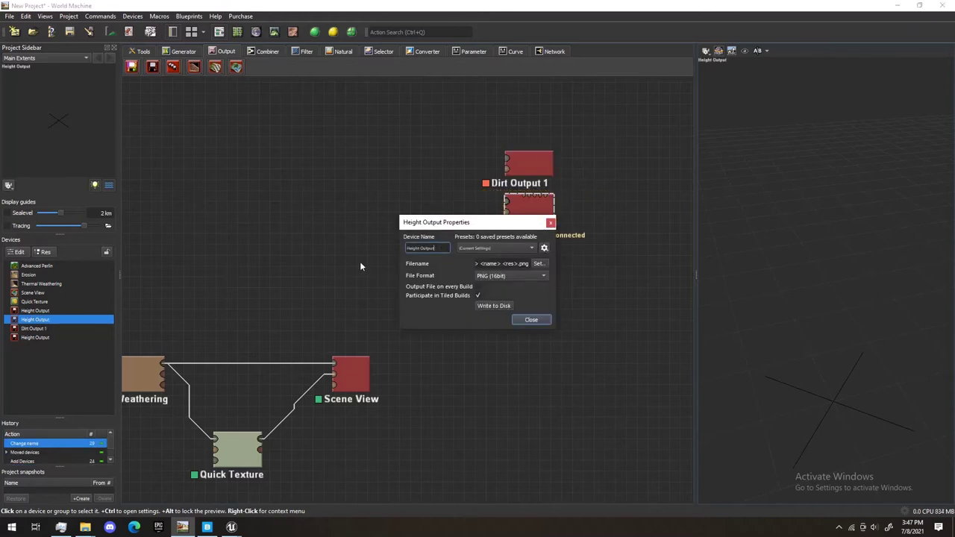
key(BackSpace)
key(BackSpace)
key(BackSpace)
key(BackSpace)
key(BackSpace)
key(BackSpace)
key(BackSpace)
key(BackSpace)
key(BackSpace)
key(BackSpace)
key(BackSpace)
key(BackSpace)
key(BackSpace)
text(Grass Output)
click(546, 320)
double_click(548, 262)
drag(436, 248, 287, 269)
text(Rock)
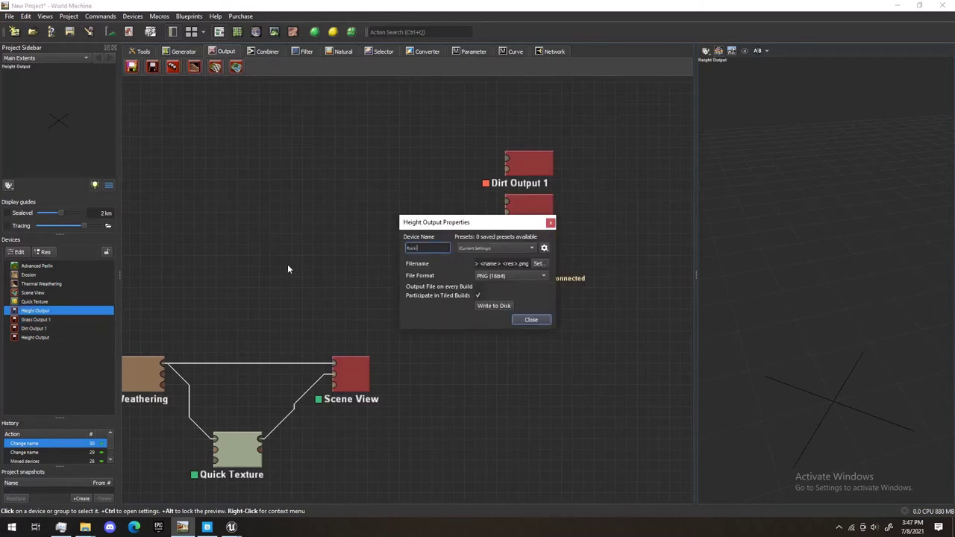
text( Output 1)
click(543, 323)
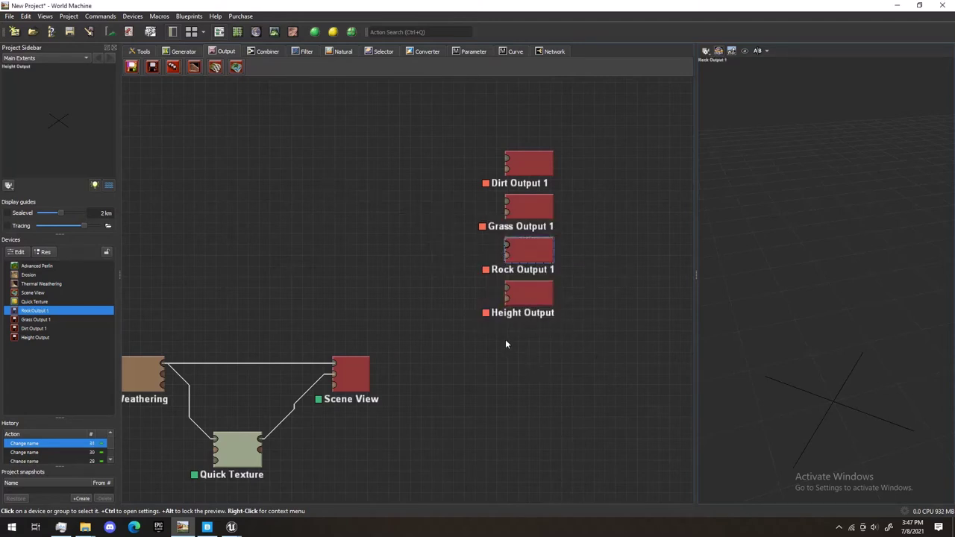
Place a Select Slope device from the Selector tab, paste two copies, and stack them vertically.
click(384, 50)
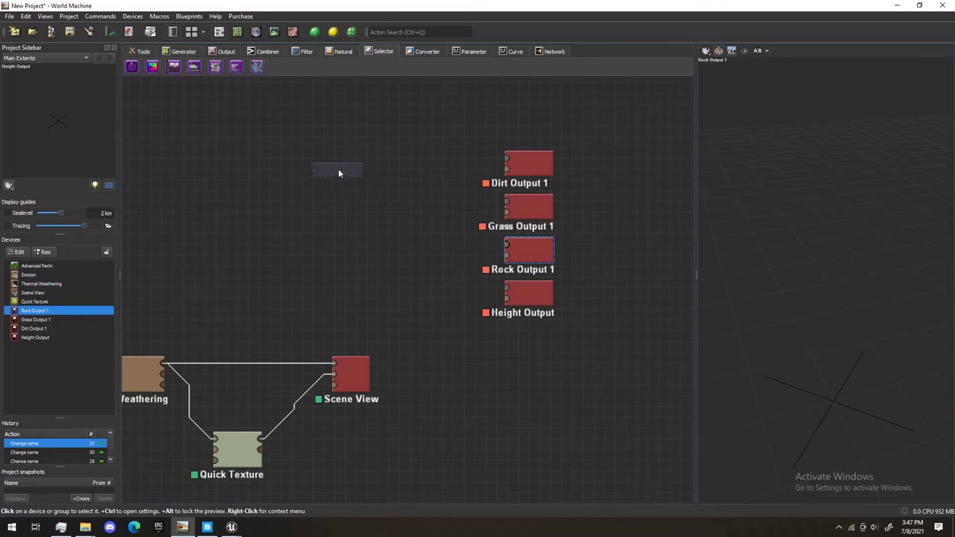
mouse_move(350, 156)
mouse_down()
mouse_move(360, 164)
mouse_move(350, 165)
mouse_up()
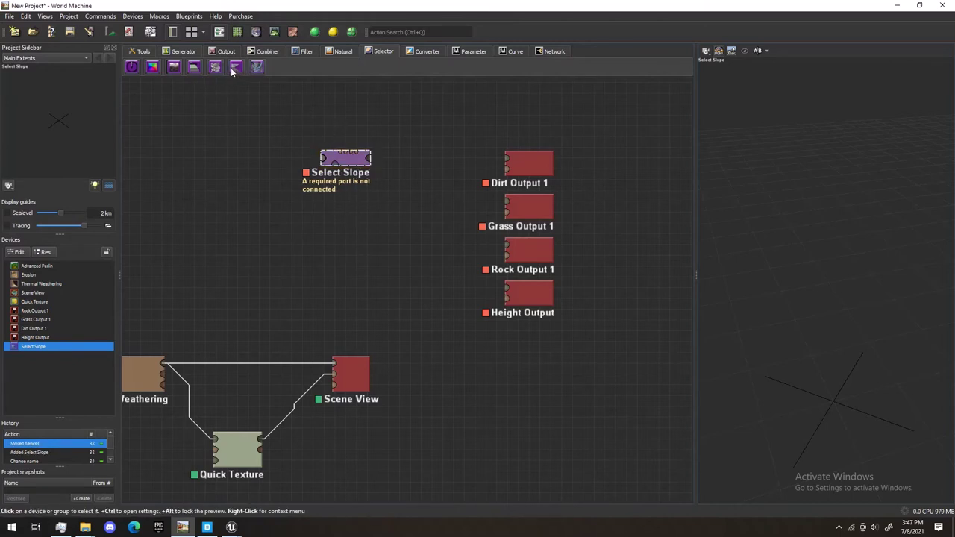
key(ctrl+v)
key(ctrl+v)
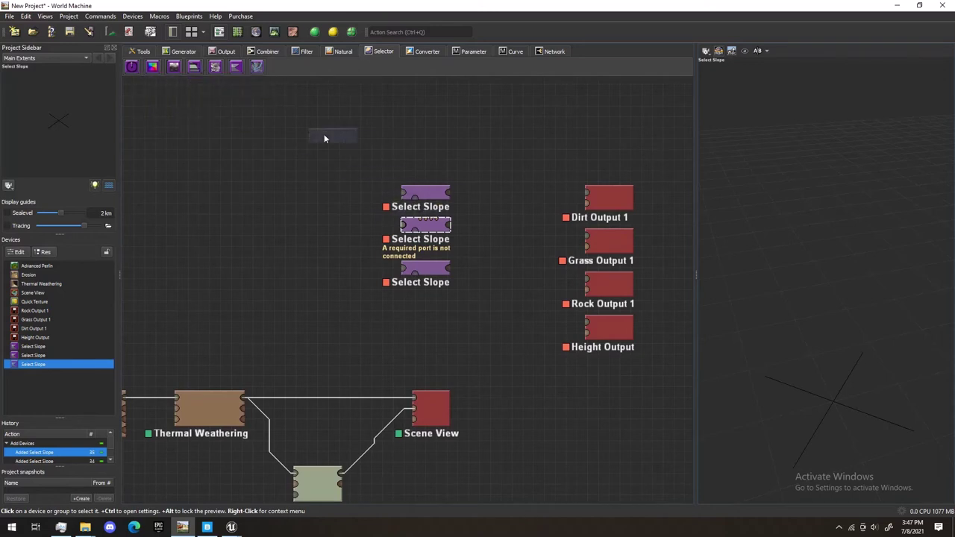
drag(433, 194, 425, 270)
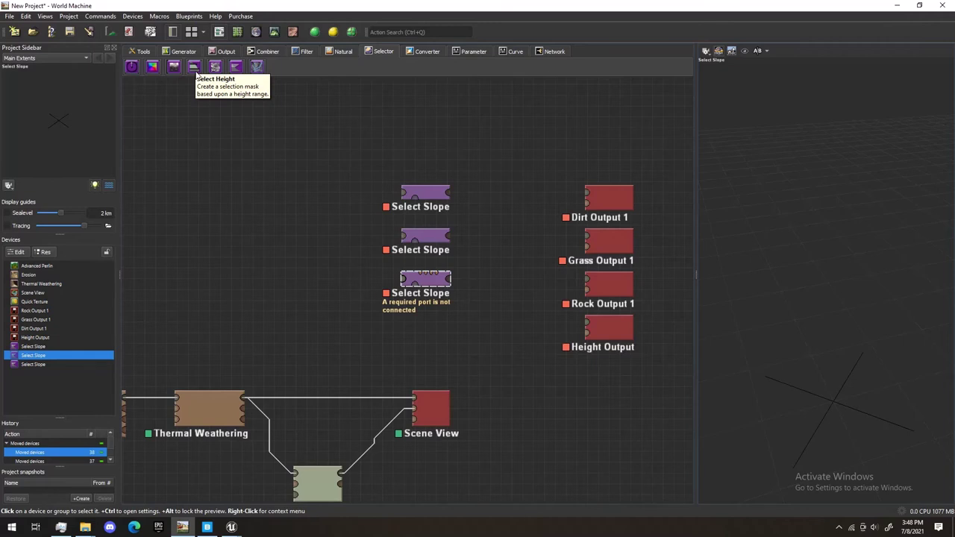
Wire Thermal Weathering's output into the top, middle and third Select Slope devices.
middle_drag(495, 324, 411, 289)
middle_drag(366, 186, 291, 404)
drag(280, 414, 441, 206)
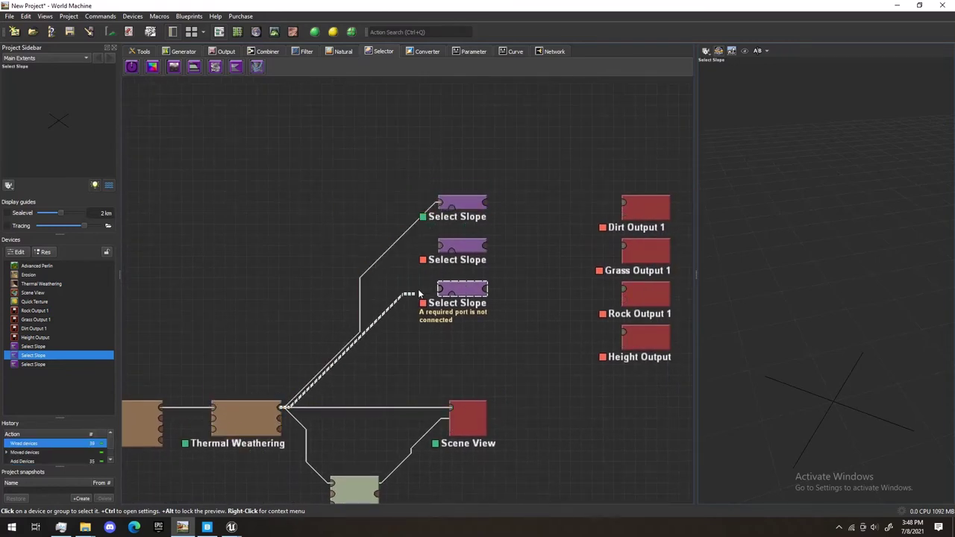
drag(425, 286, 439, 288)
click(273, 422)
drag(273, 422, 440, 292)
middle_drag(542, 356, 443, 352)
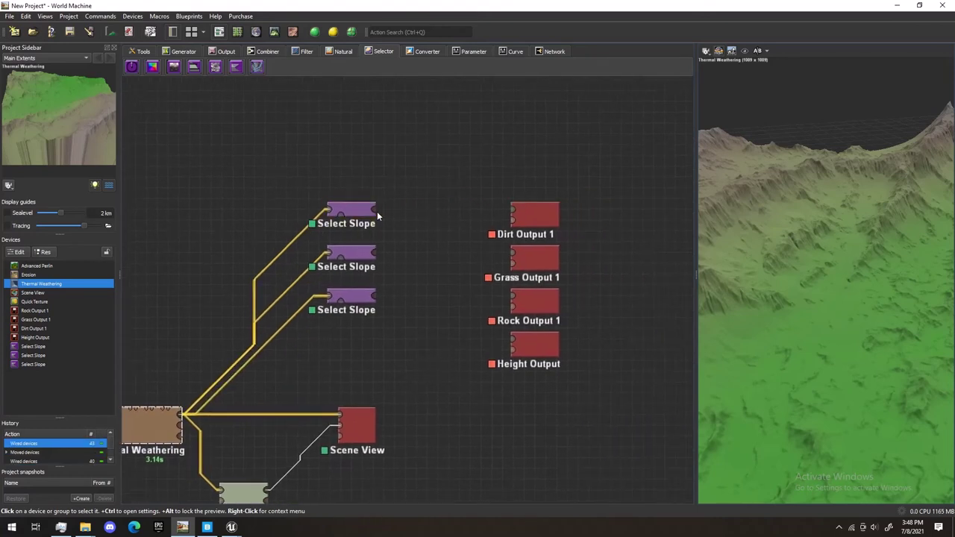
Connect the three Select Slopes to Dirt Output 1, Grass Output 1 and Rock Output 1.
drag(378, 216, 460, 216)
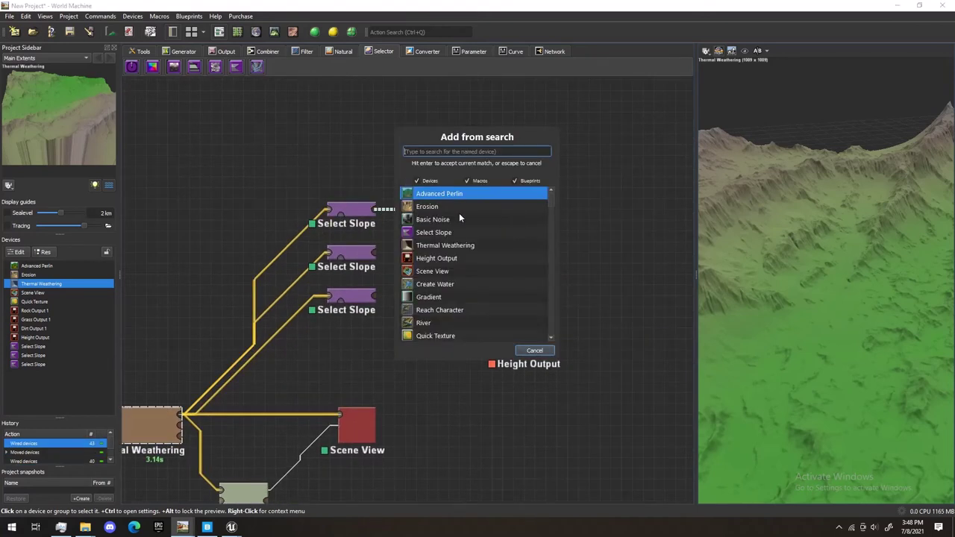
click(525, 352)
drag(376, 211, 513, 210)
drag(374, 255, 513, 254)
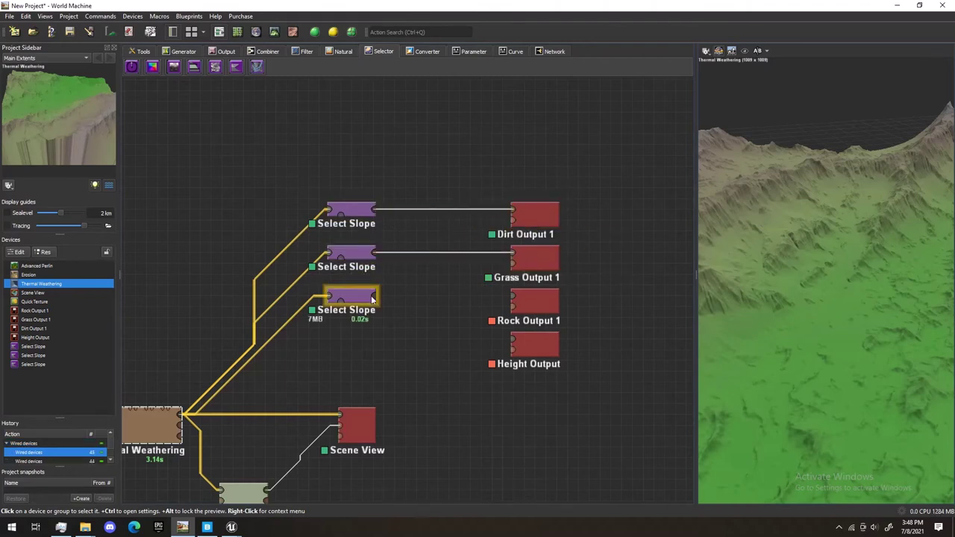
drag(374, 297, 514, 296)
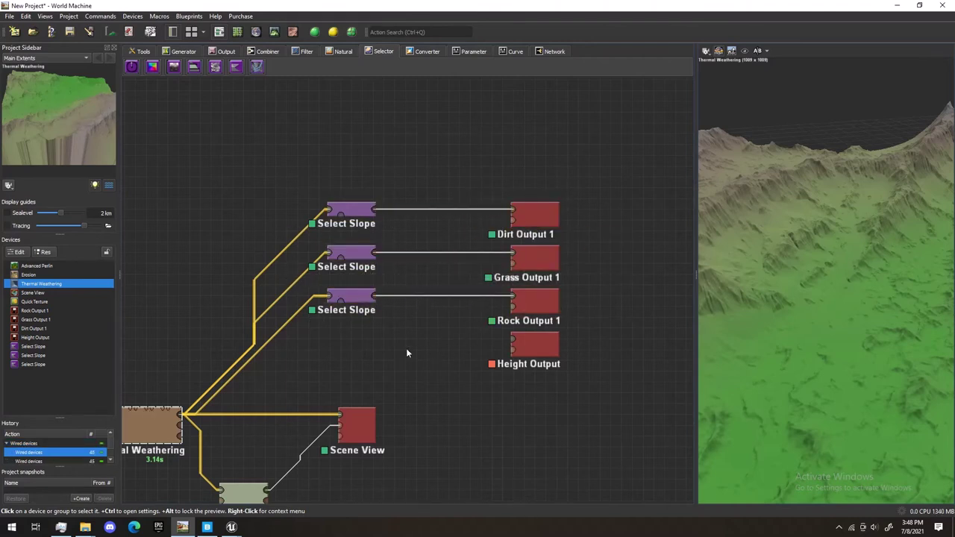
Preview the grass, dirt and rock slope masks and widen the 3D preview pane.
click(534, 258)
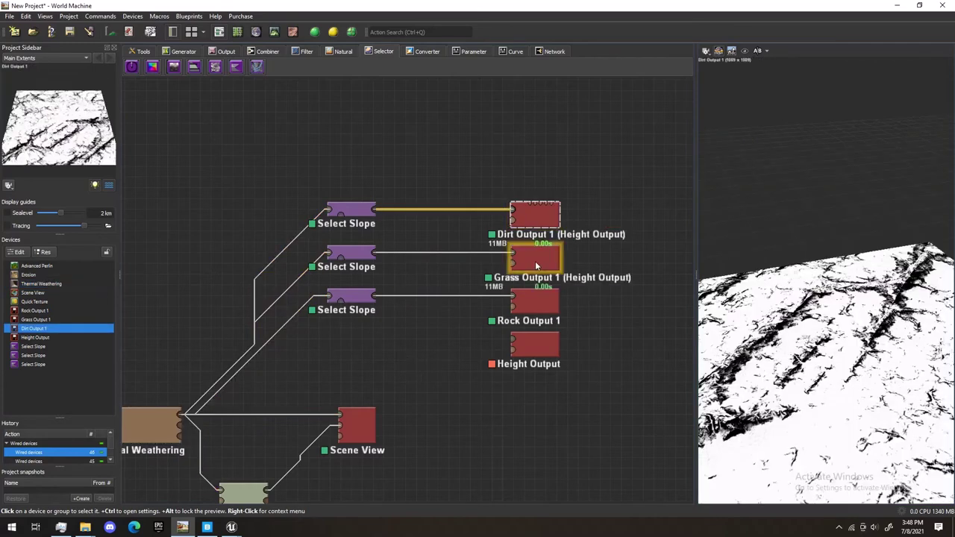
click(534, 216)
click(537, 300)
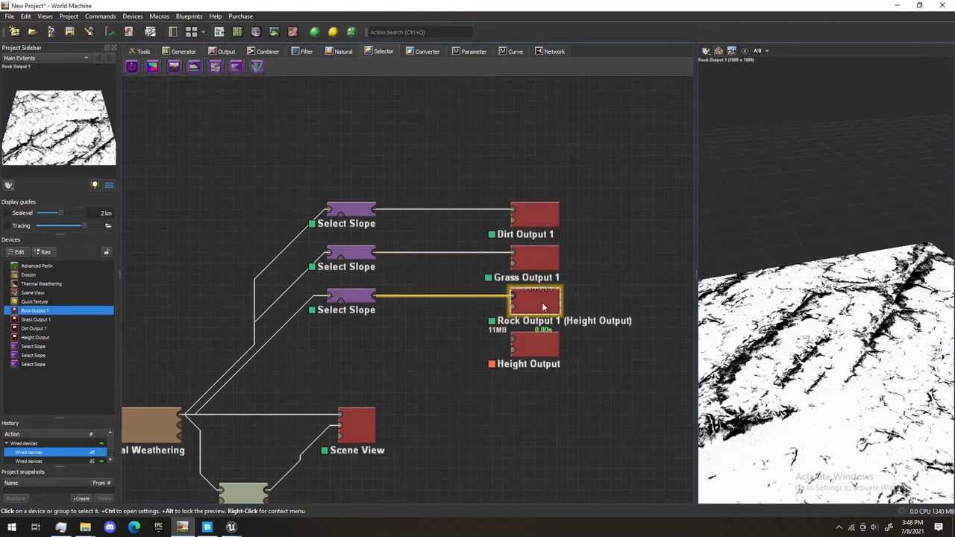
click(533, 212)
drag(765, 383, 797, 358)
drag(690, 277, 626, 292)
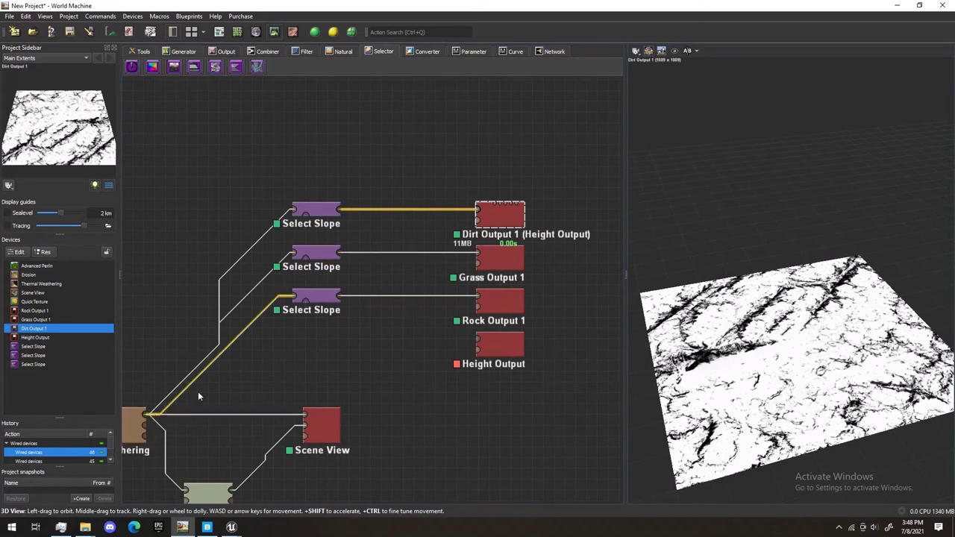
Narrow the slope range of the top (dirt) Select Slope.
double_click(319, 211)
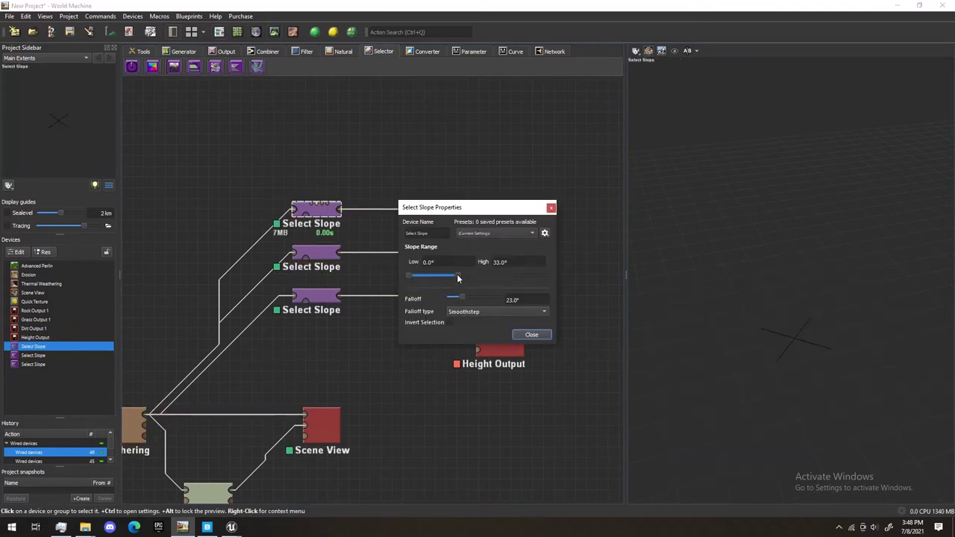
drag(457, 277, 446, 282)
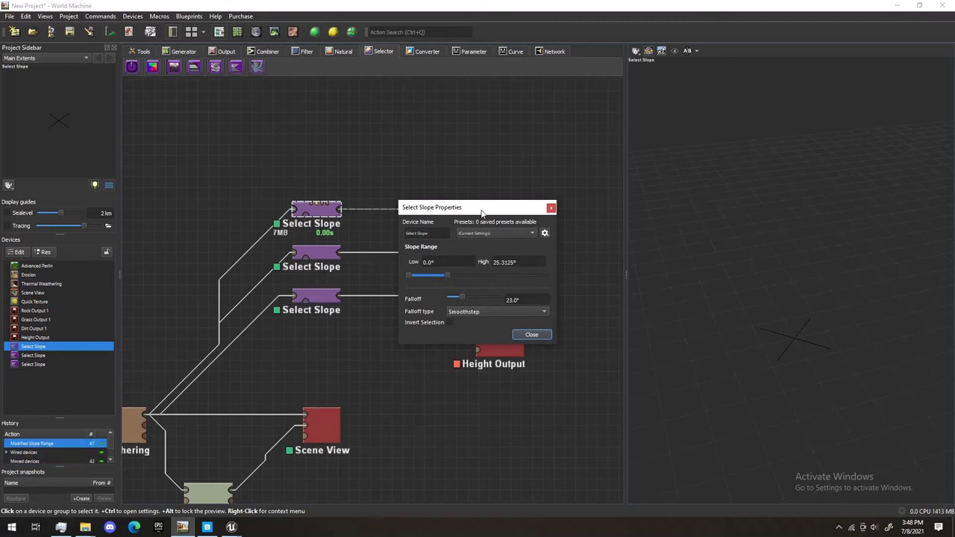
drag(444, 282, 409, 218)
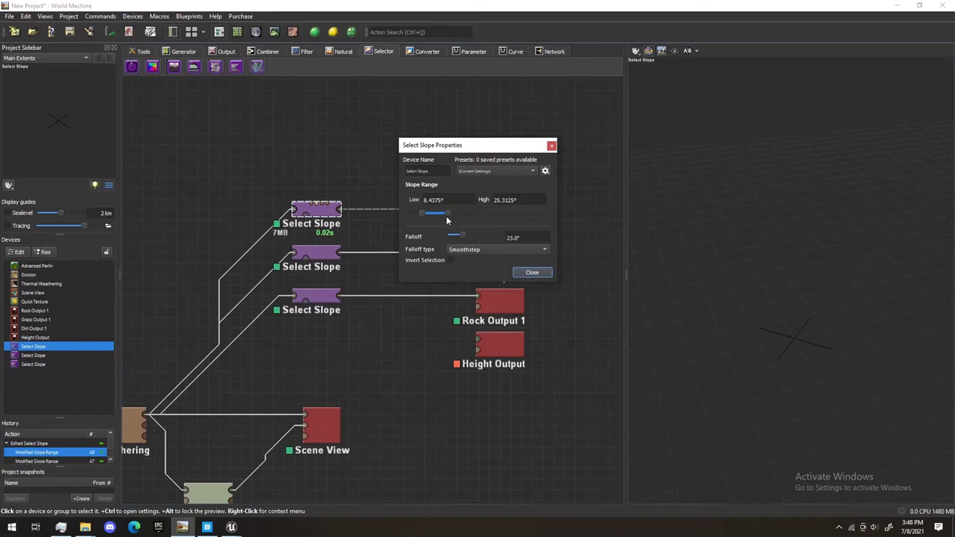
drag(447, 214, 461, 214)
click(532, 272)
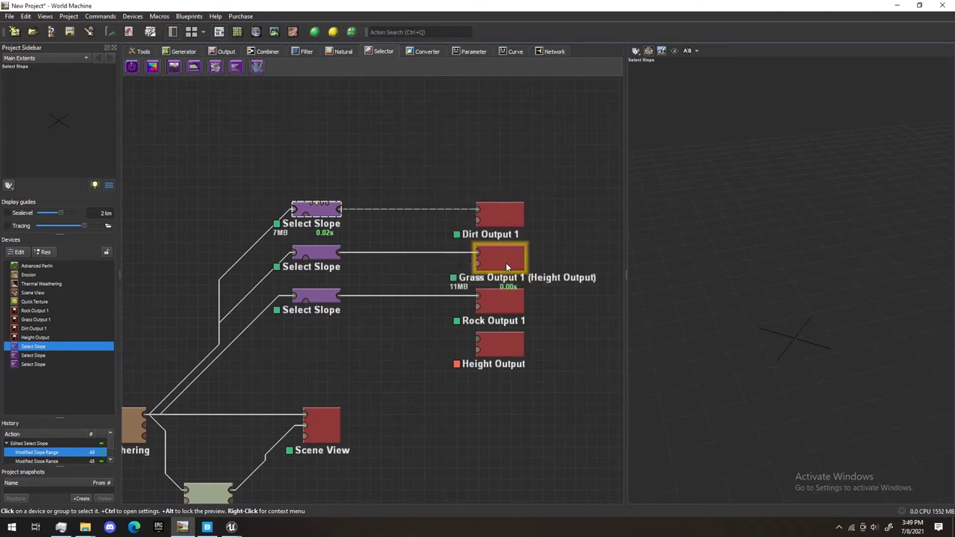
Limit the grass Select Slope to 0°–11.25° and preview the updated Grass Output 1 mask.
click(507, 268)
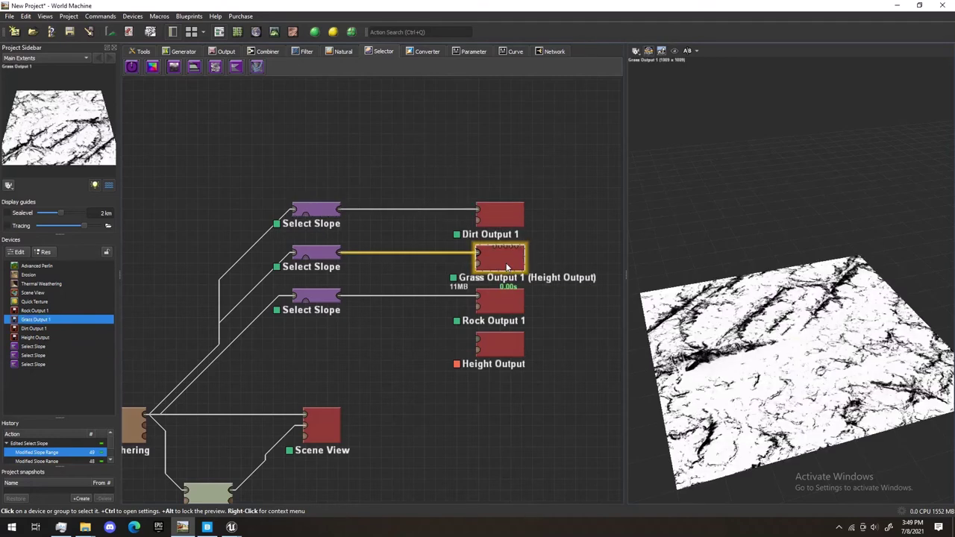
click(498, 215)
double_click(507, 263)
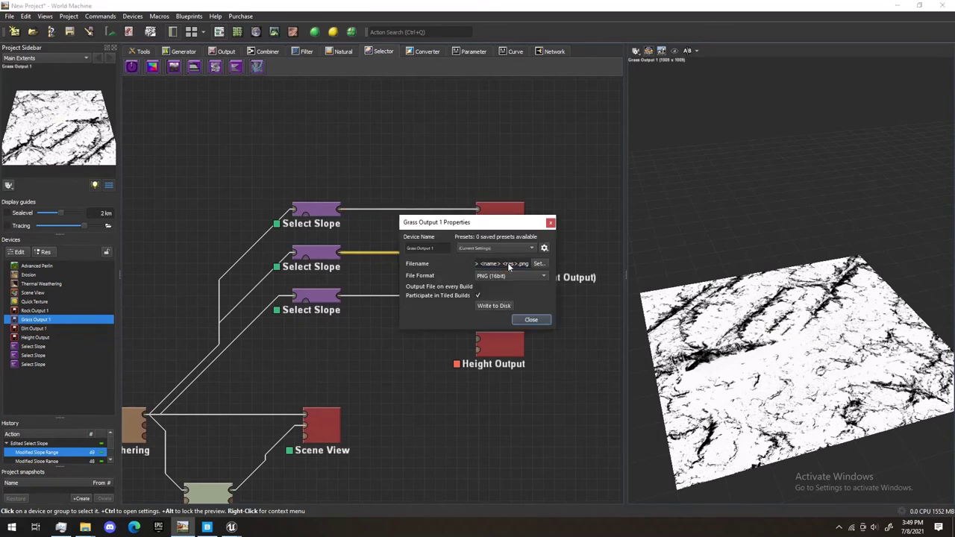
click(531, 319)
double_click(319, 252)
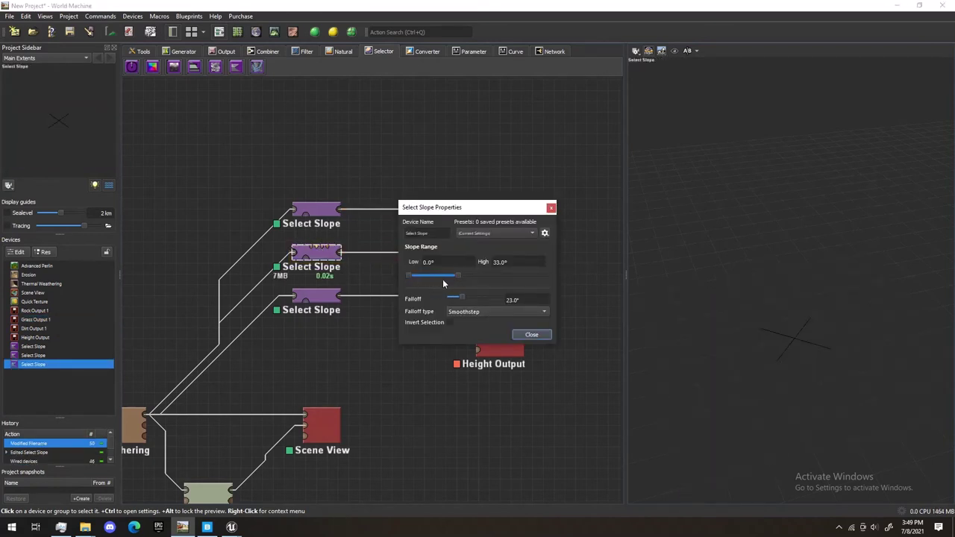
drag(457, 277, 425, 292)
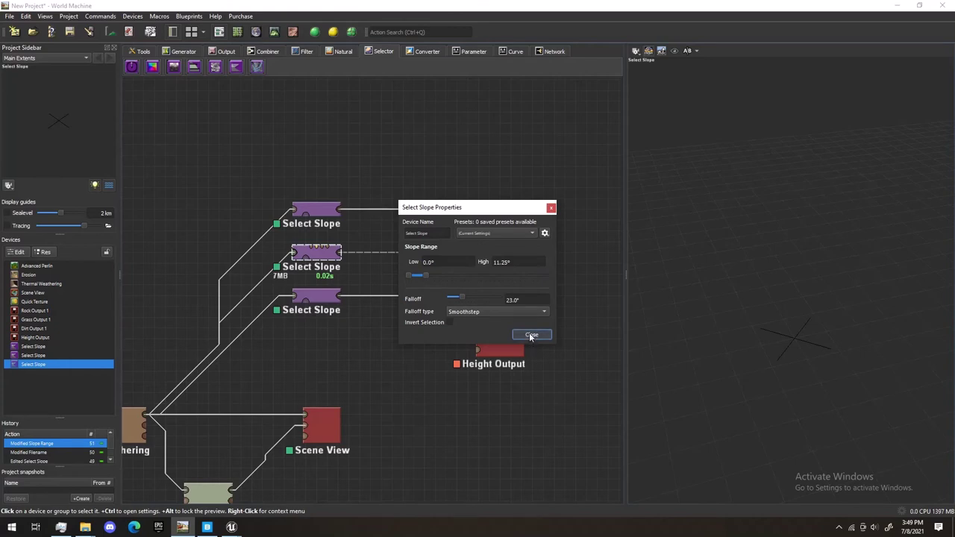
click(531, 335)
click(502, 257)
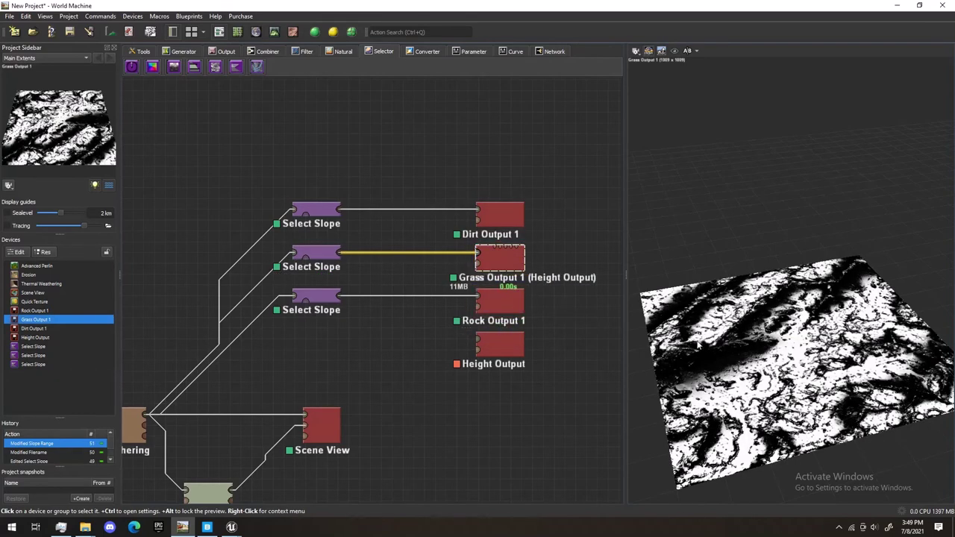
Compare the grass mask against the Quick Texture textured terrain in the 3D preview.
drag(698, 348, 623, 431)
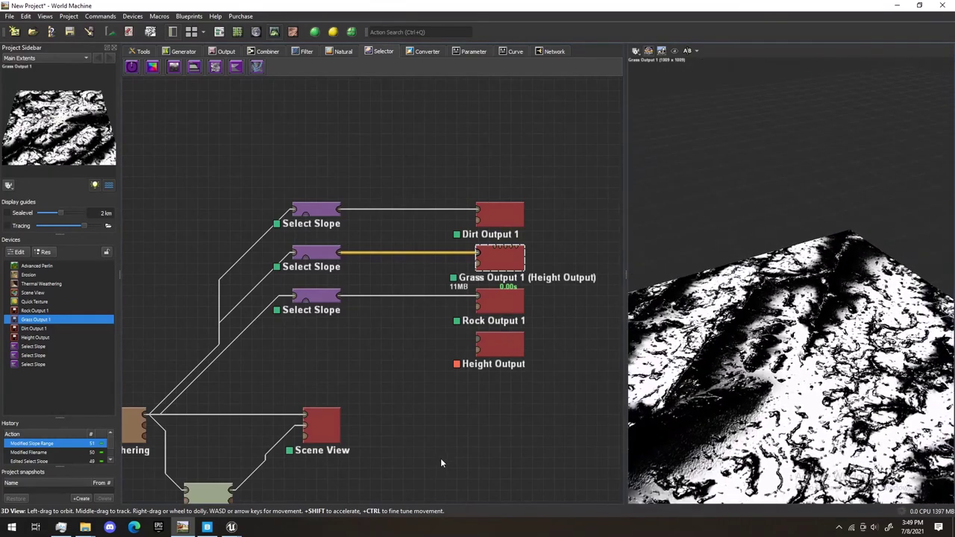
middle_drag(439, 459, 409, 403)
click(208, 453)
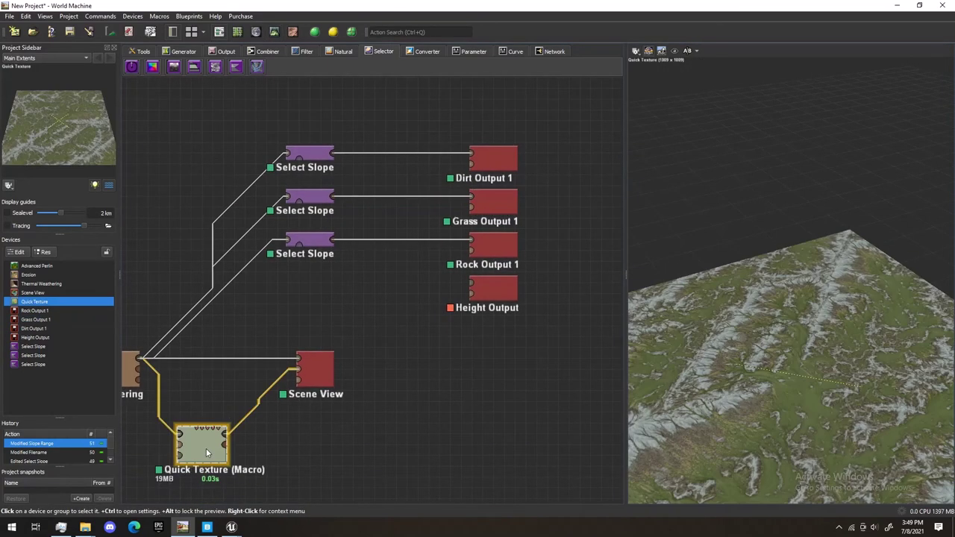
click(492, 211)
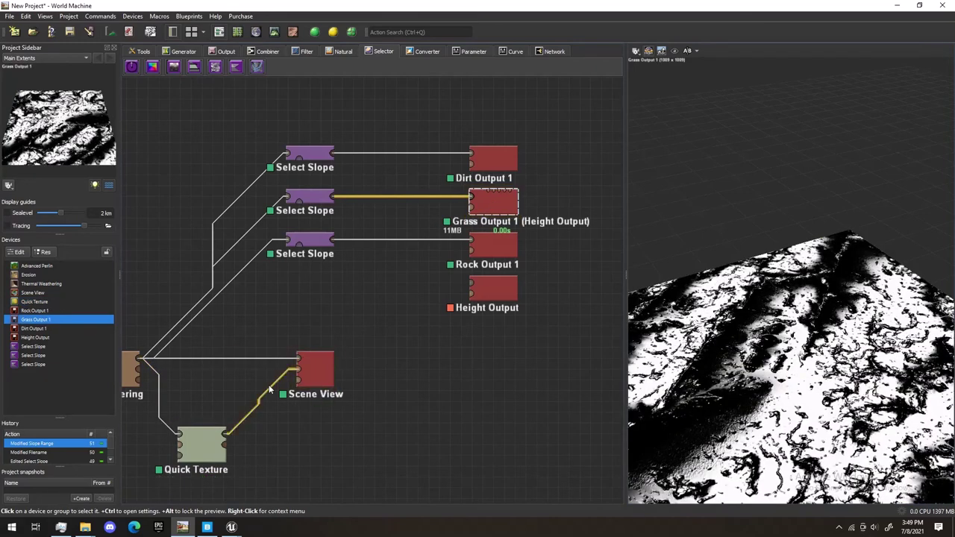
click(209, 444)
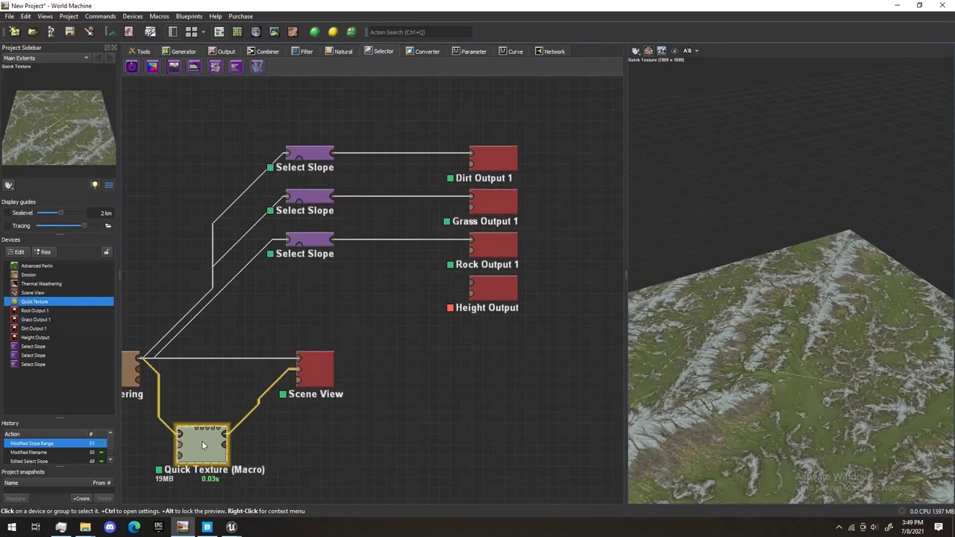
Check Grass Output 1's settings, recompare with the textured terrain, then preview Dirt Output 1.
click(502, 196)
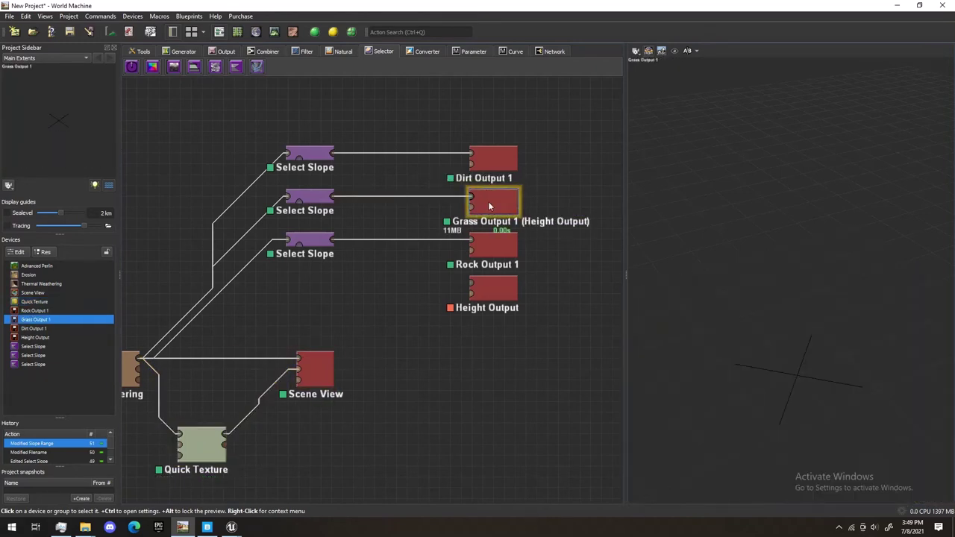
double_click(493, 205)
click(531, 320)
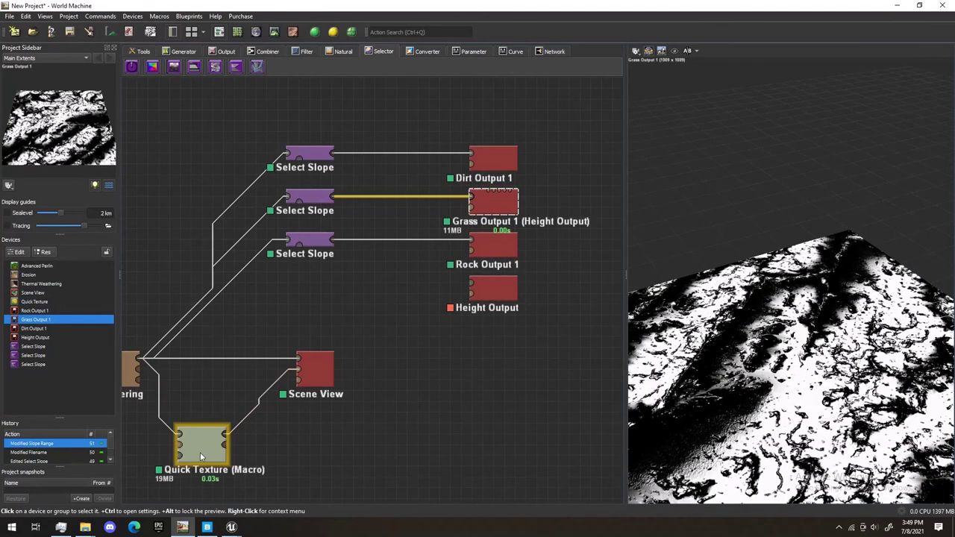
click(214, 444)
click(498, 203)
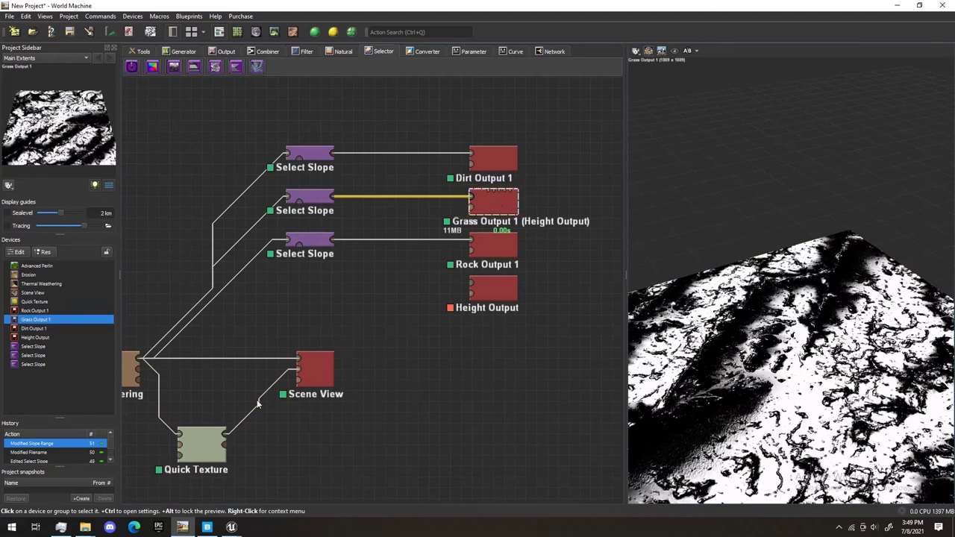
click(201, 450)
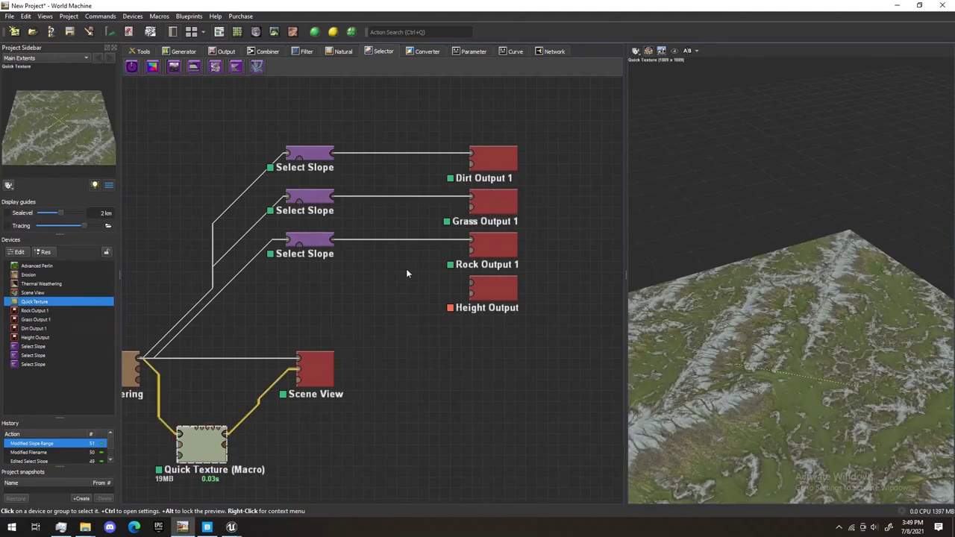
click(492, 166)
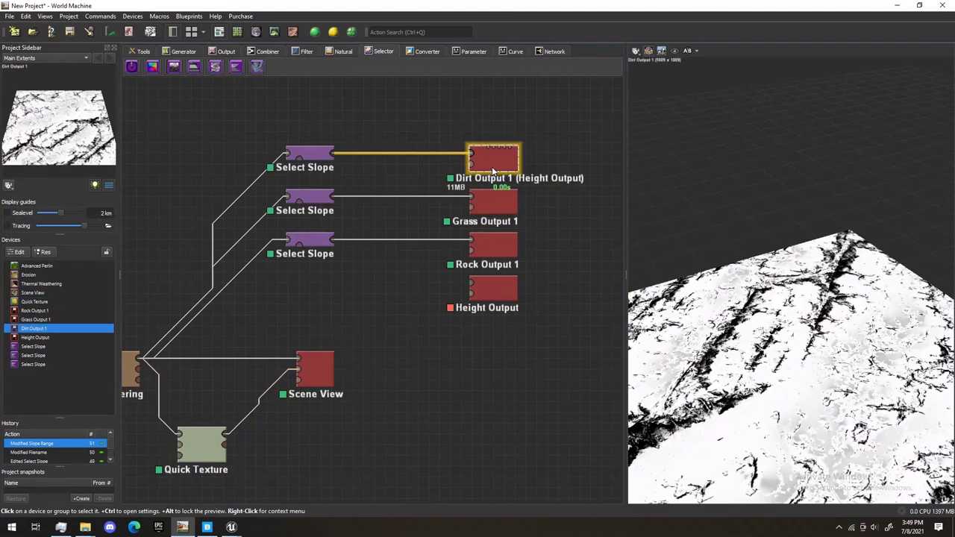
Set the rock Select Slope's upper limit to 90° and raise its lower limit to 33.75°.
click(495, 248)
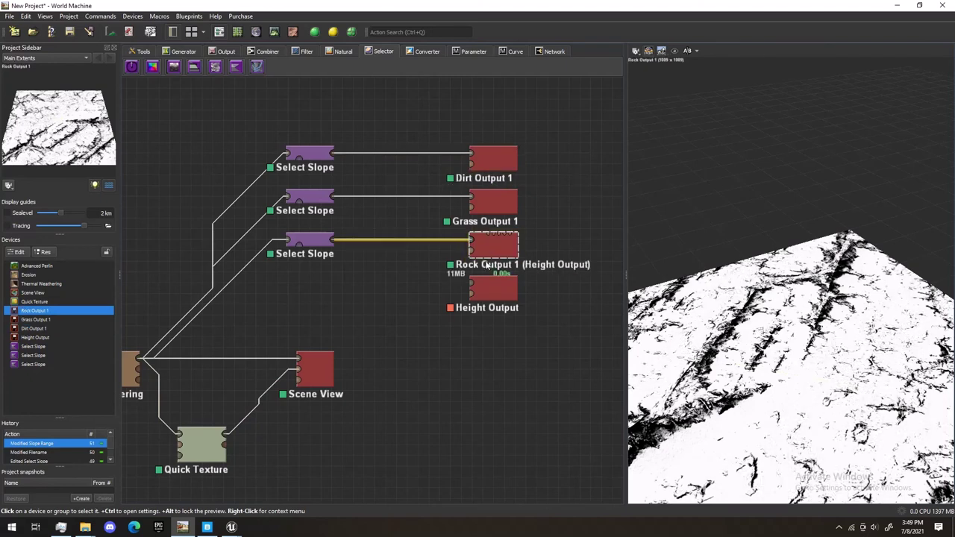
double_click(310, 239)
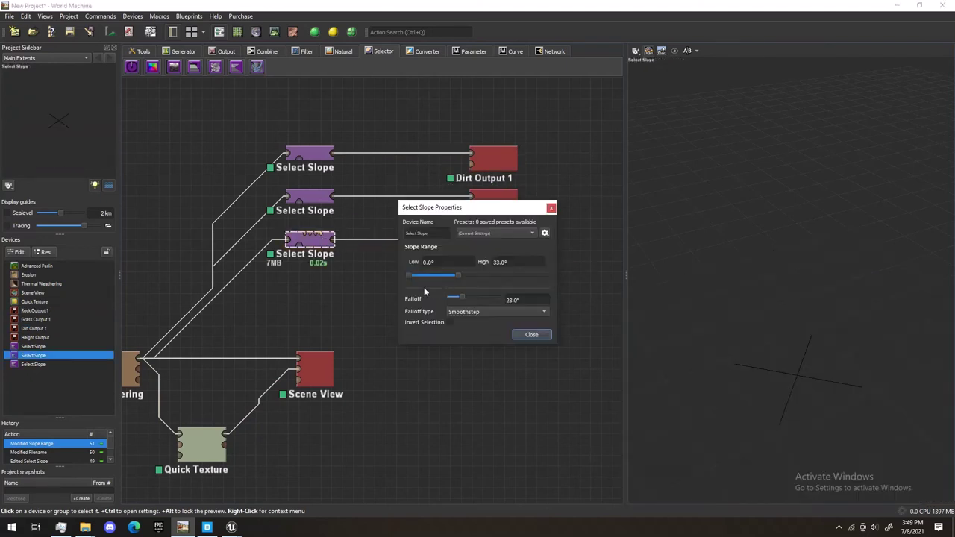
drag(458, 276, 545, 276)
drag(407, 281, 459, 291)
click(530, 335)
Compare the rock and dirt masks against the textured terrain preview.
click(201, 446)
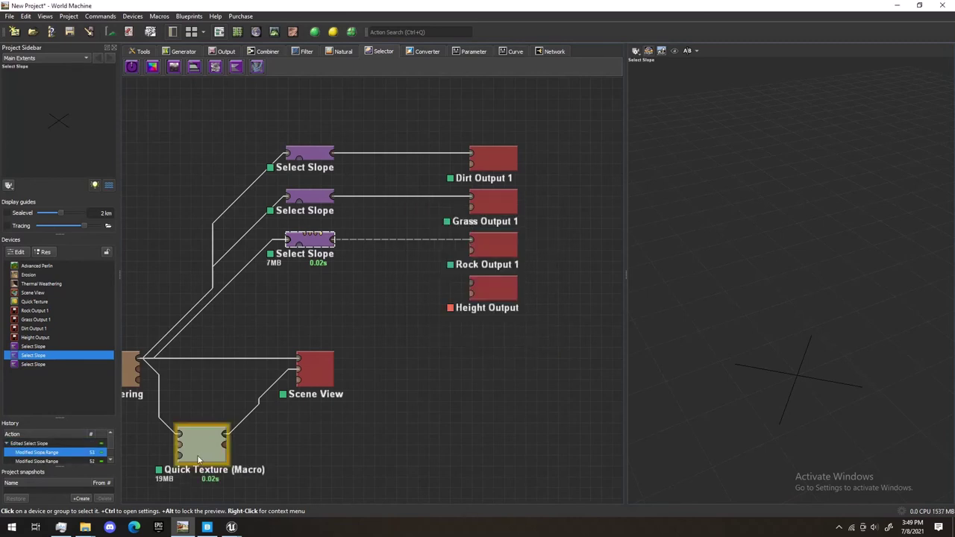
click(497, 253)
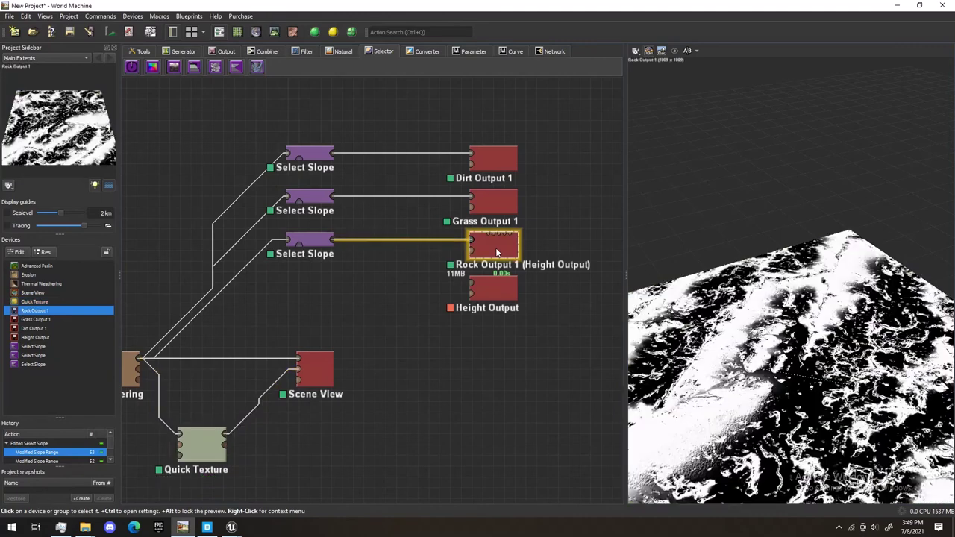
click(202, 446)
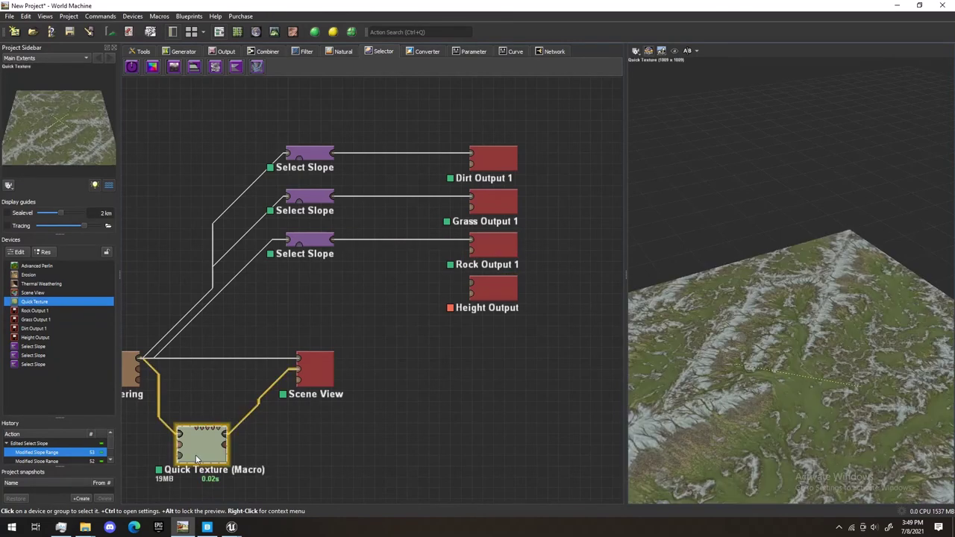
click(494, 246)
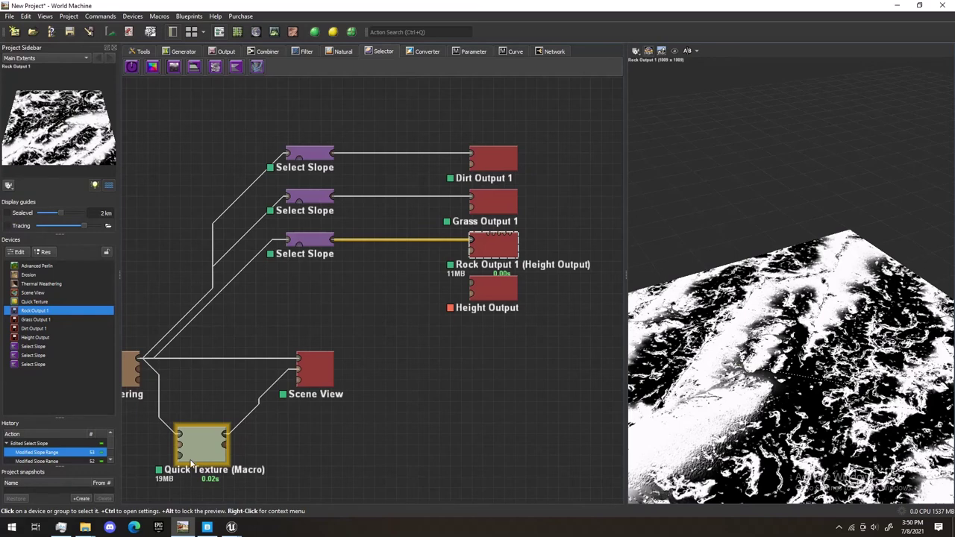
click(505, 167)
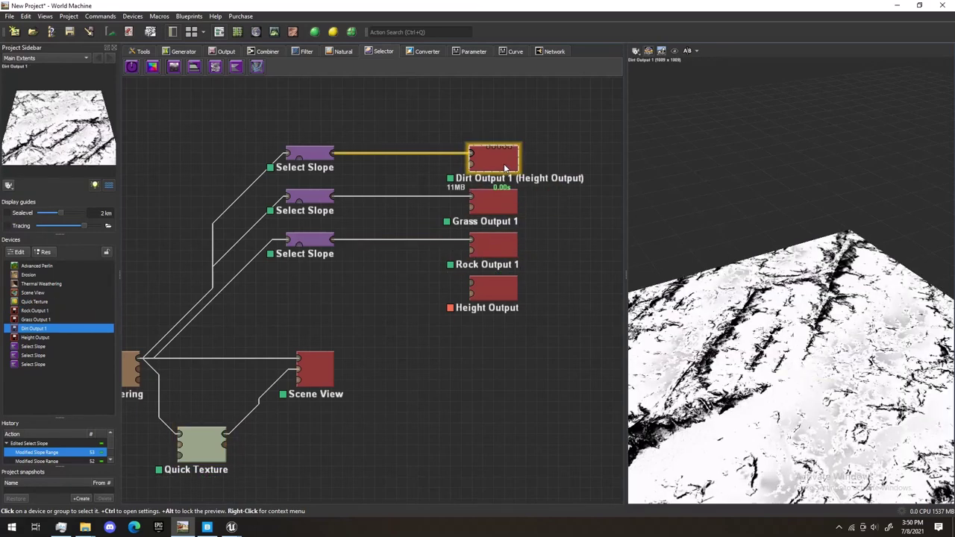
click(192, 452)
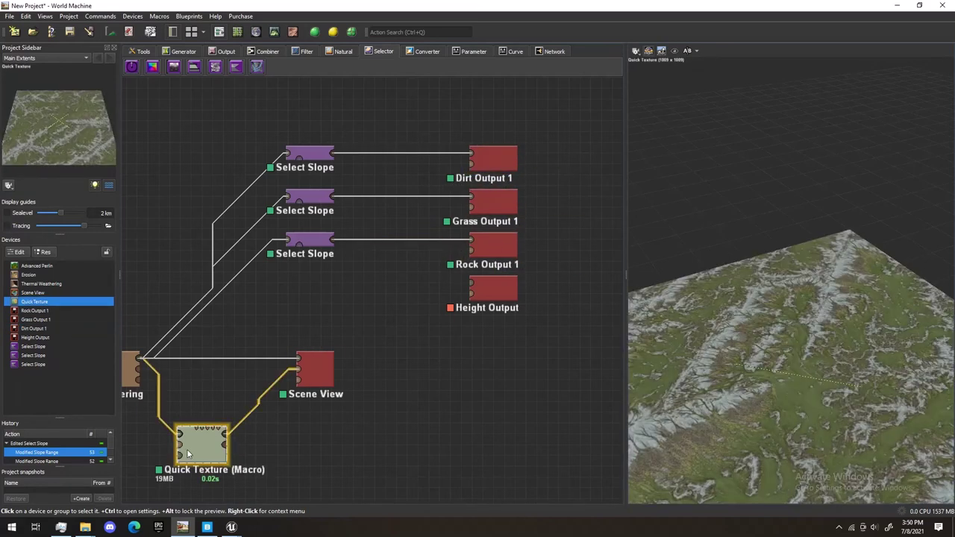
click(510, 243)
Raise the rock Select Slope's lower limit to 45.7° and view the textured terrain.
double_click(321, 242)
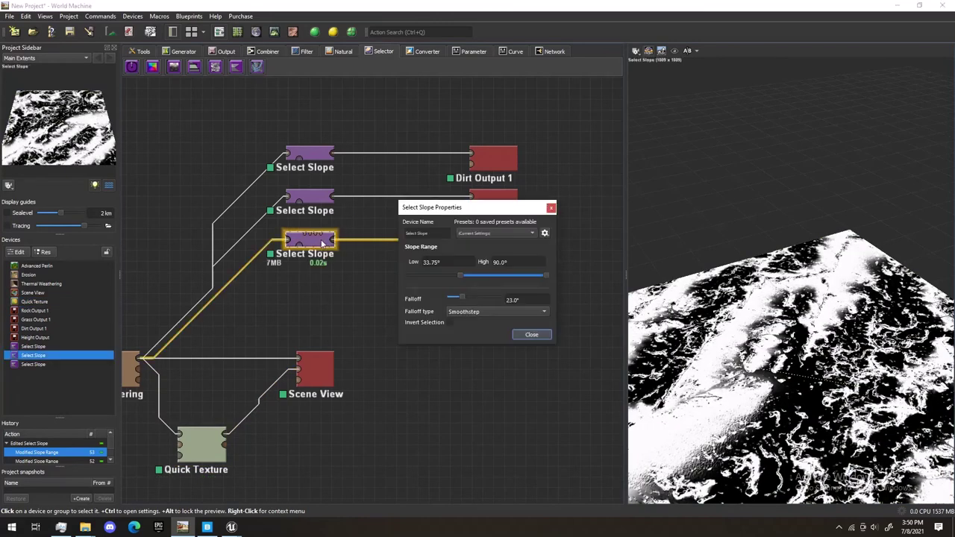
drag(462, 278, 475, 280)
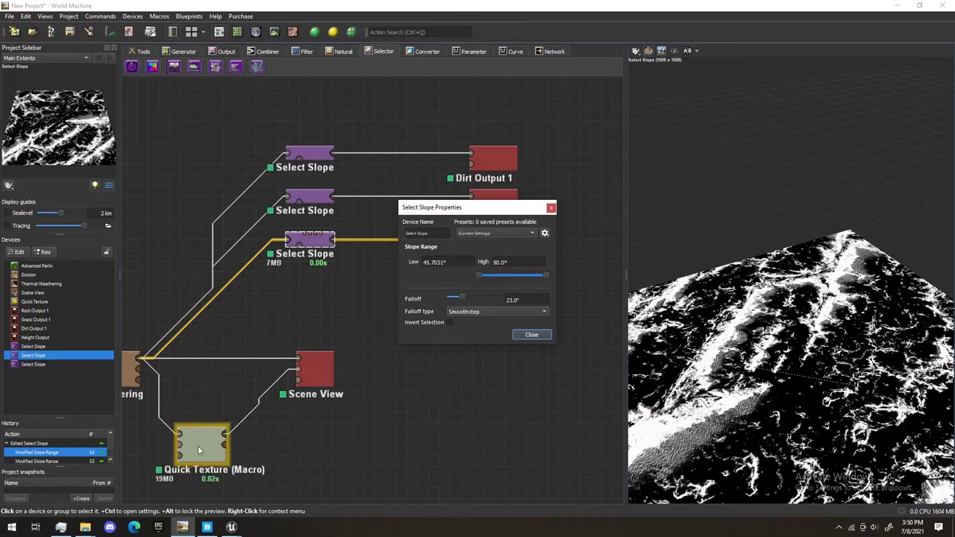
click(532, 335)
click(199, 451)
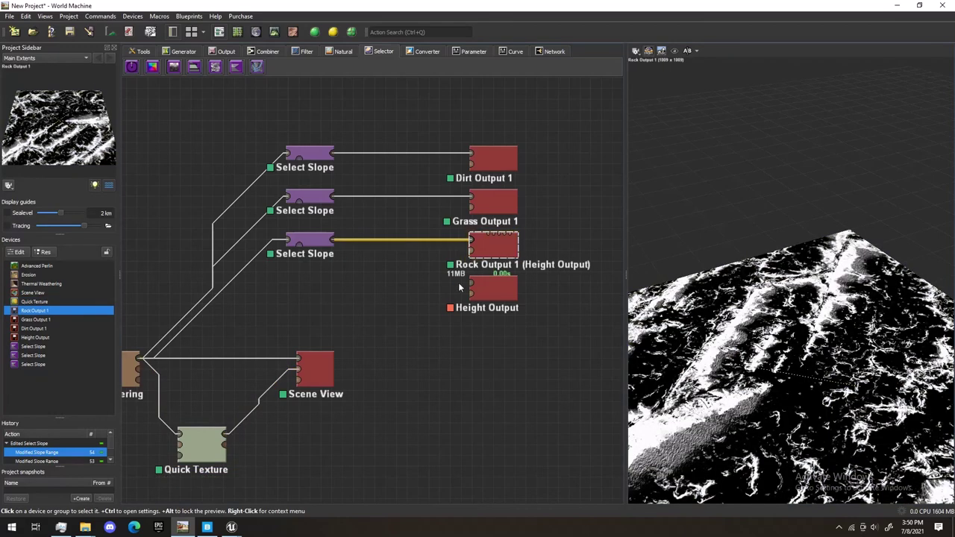
Wire Thermal Weathering into Height Output and run a full 1009 x 1009 build.
click(504, 259)
right_drag(441, 379, 497, 360)
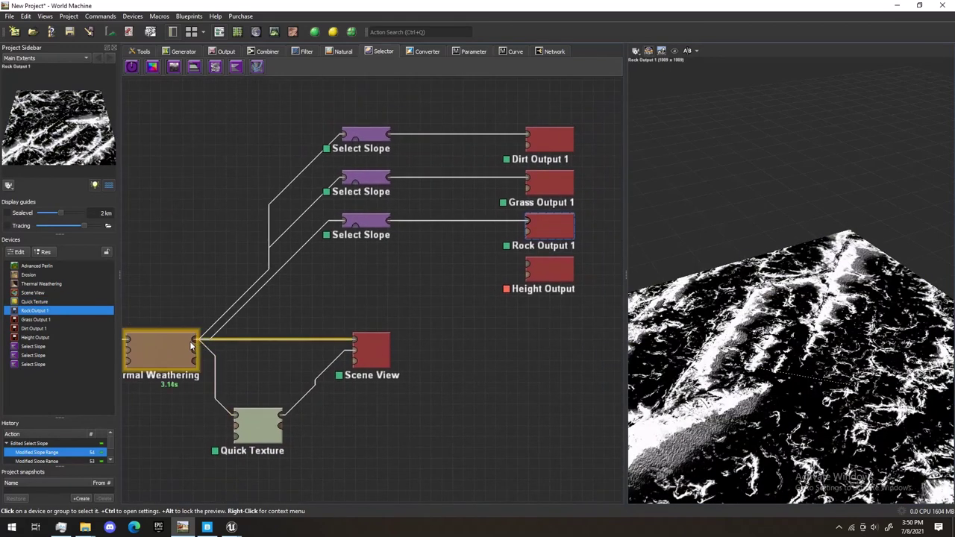
drag(193, 345, 527, 265)
right_drag(558, 335, 441, 342)
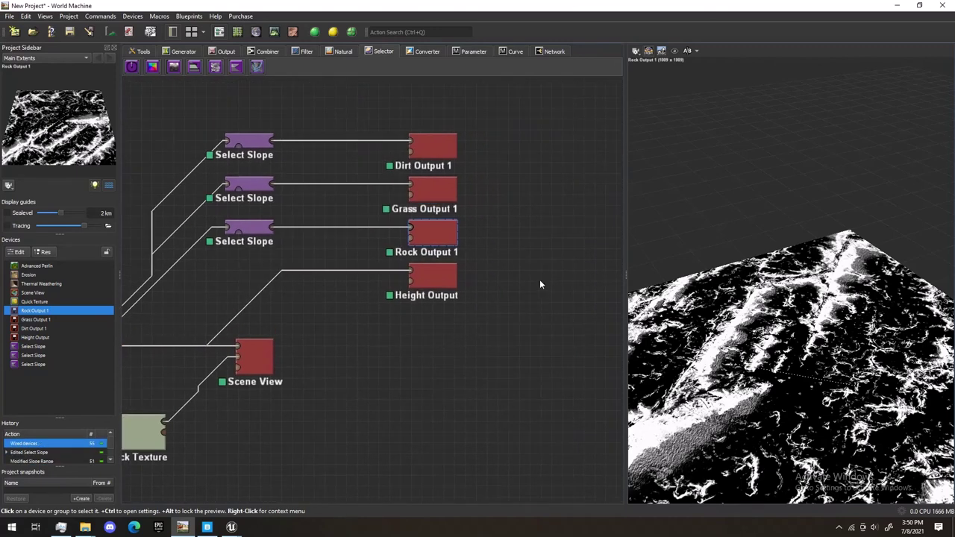
click(314, 33)
Set Dirt Output 1's file format to PNG (16bit) and write the dirt mask to disk.
click(444, 146)
right_click(446, 144)
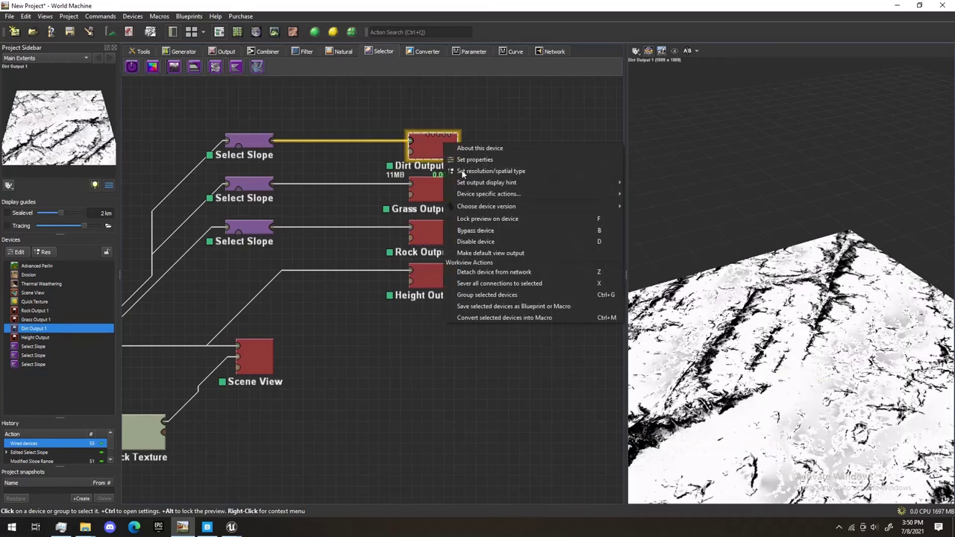
click(427, 147)
double_click(427, 147)
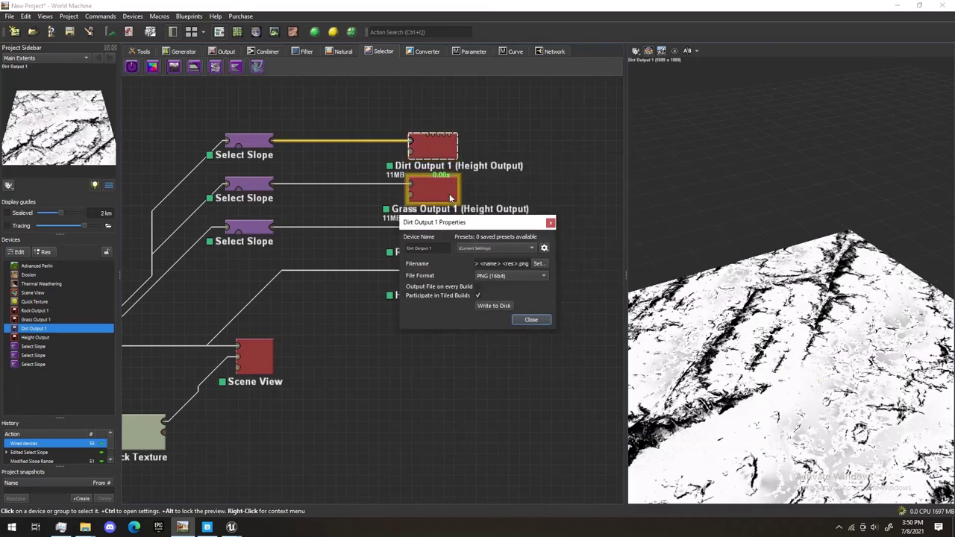
click(504, 277)
click(505, 277)
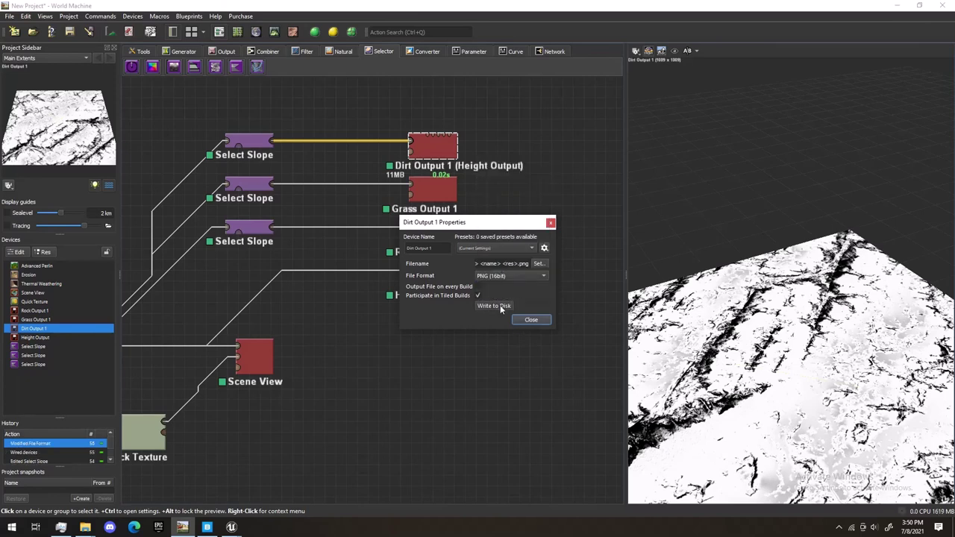
click(502, 306)
click(505, 267)
click(531, 320)
Write the Grass Output 1 and Rock Output 1 masks to disk.
click(457, 205)
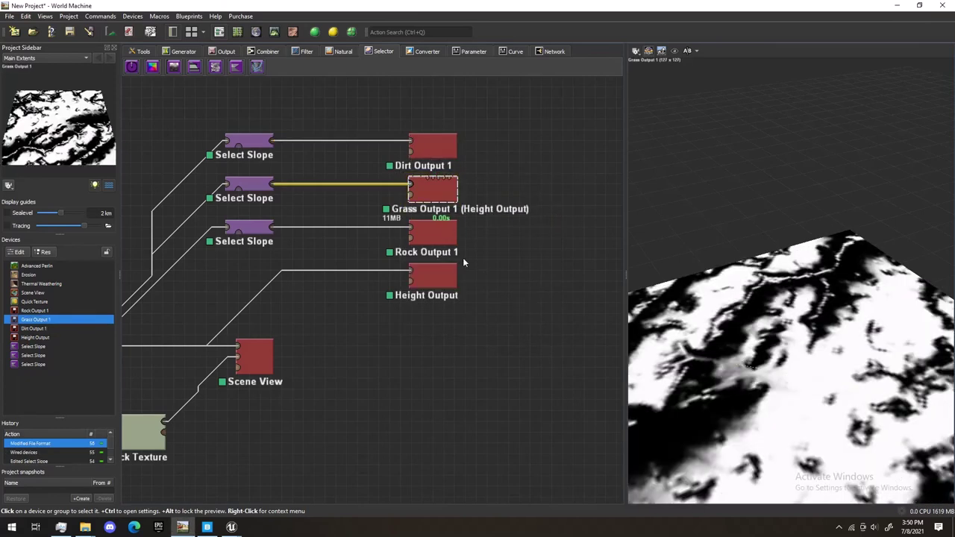
right_click(442, 187)
click(459, 190)
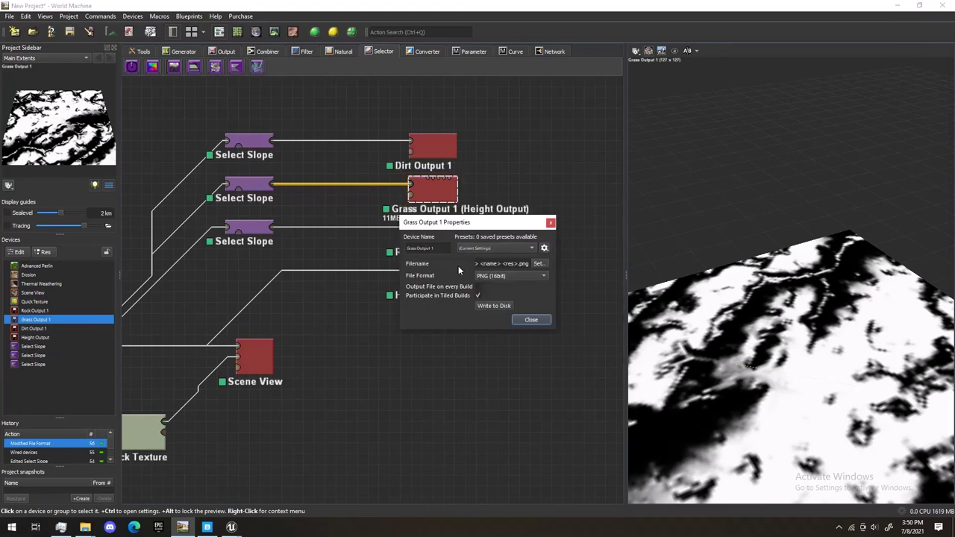
click(490, 306)
click(501, 269)
click(530, 319)
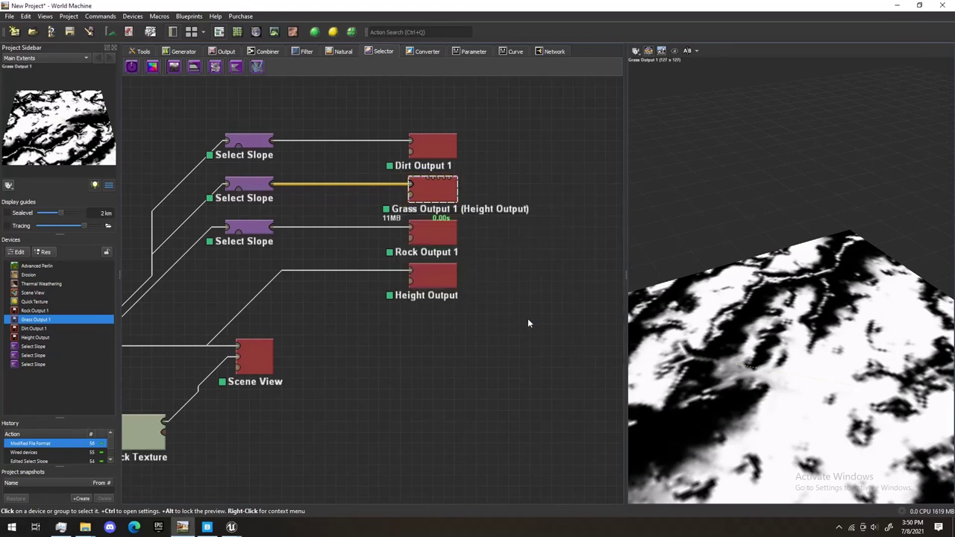
ctrl+click(433, 233)
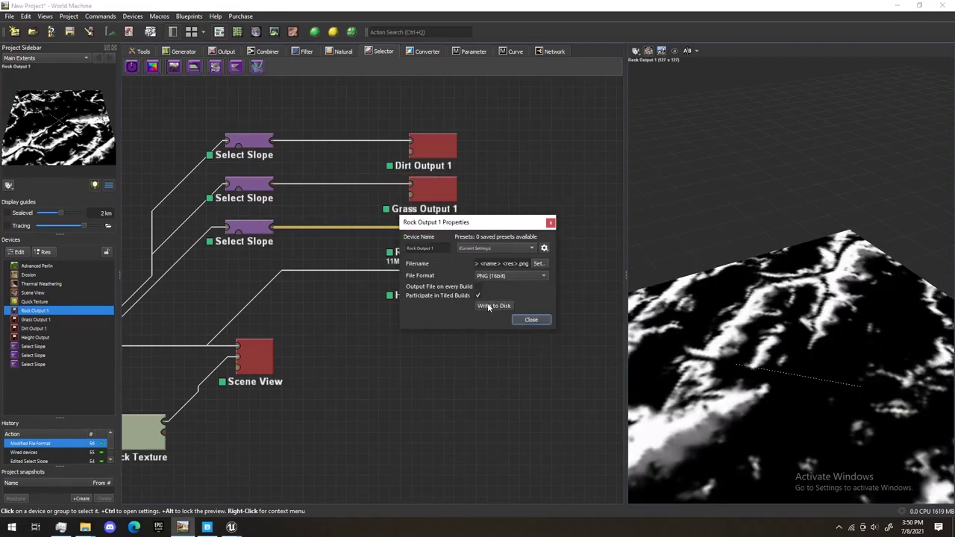
click(490, 307)
click(501, 269)
click(530, 319)
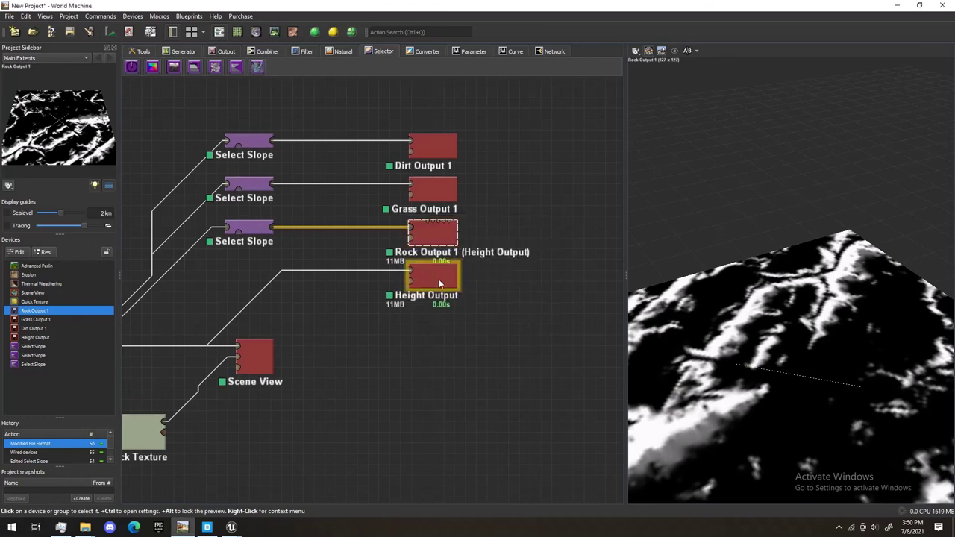
Set Height Output's file format to 16bit RAW and write the heightmap to disk.
click(441, 283)
right_click(440, 283)
click(448, 296)
click(511, 277)
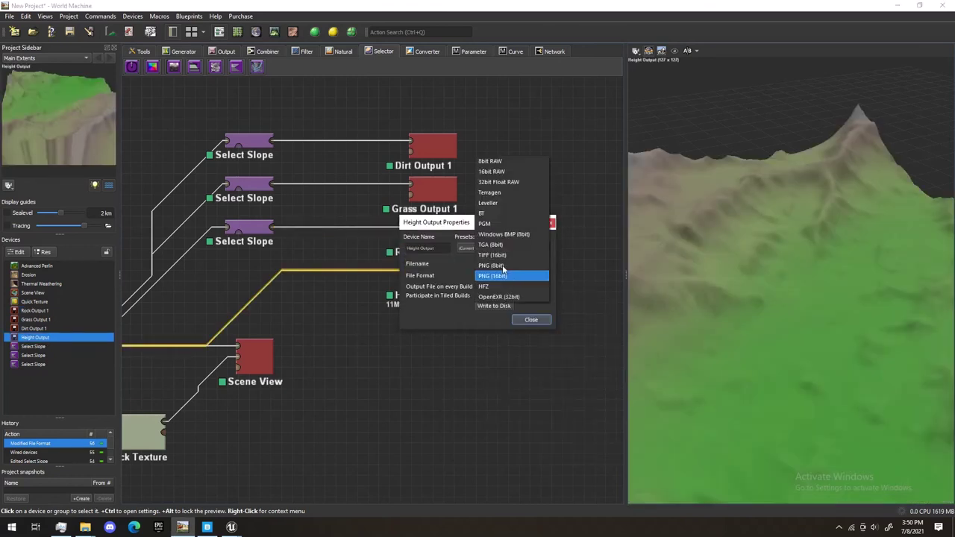
click(502, 173)
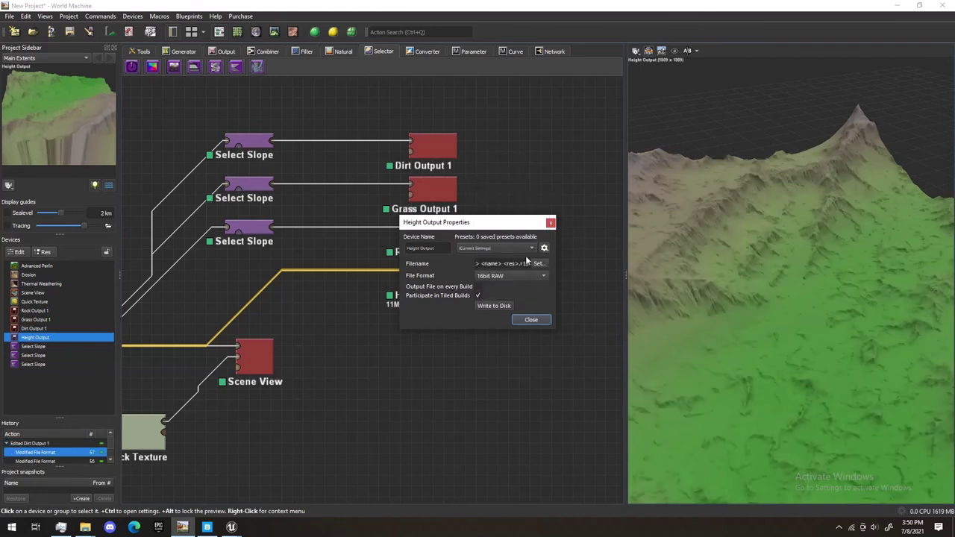
click(531, 321)
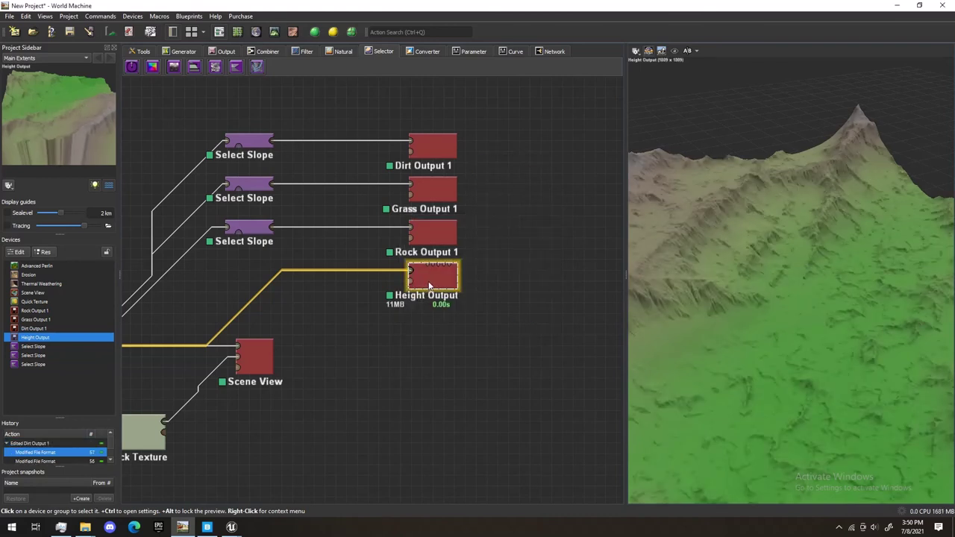
double_click(429, 284)
click(493, 306)
click(494, 269)
click(529, 320)
Zoom out to show the full graph from Advanced Perlin to the four output nodes.
scroll(528, 301, down, 5)
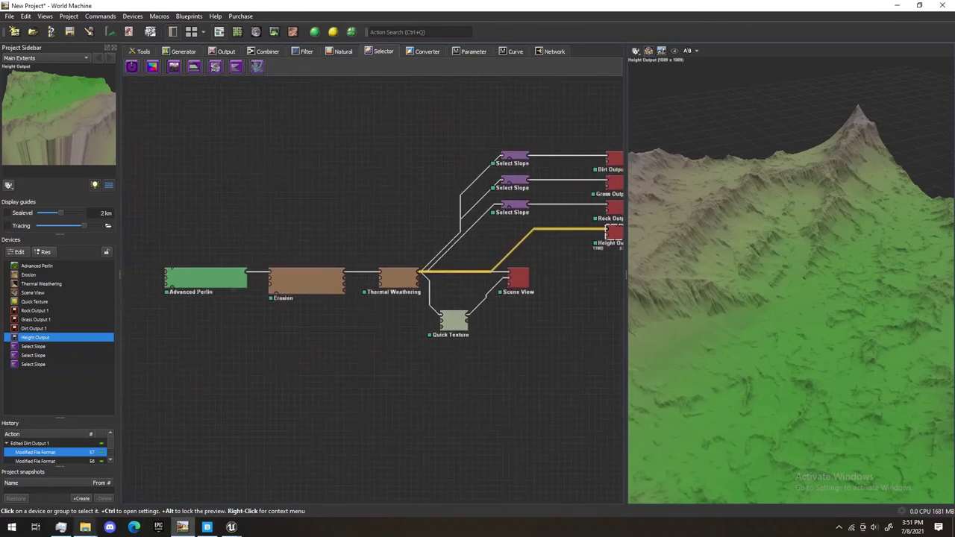
mouse_move(87, 528)
mouse_move(72, 509)
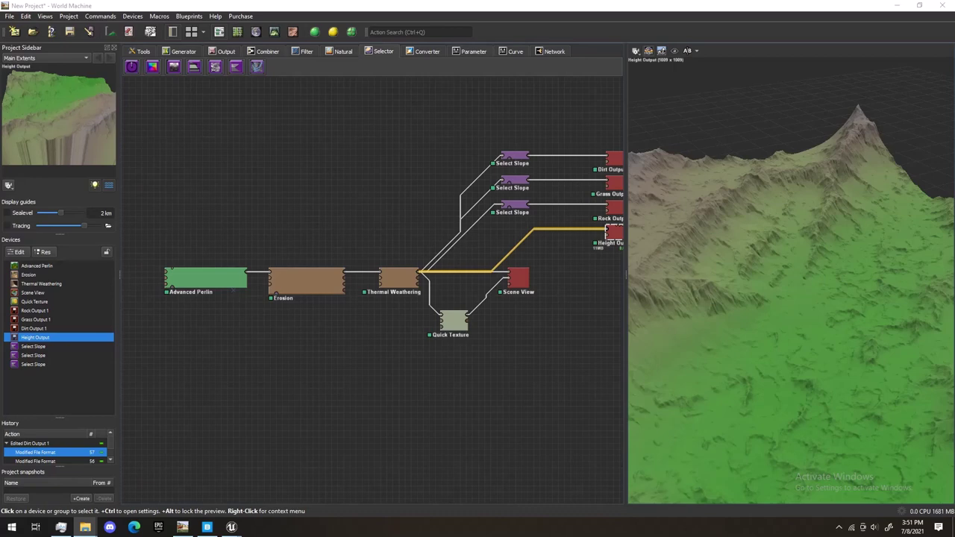
click(85, 527)
drag(324, 192, 518, 8)
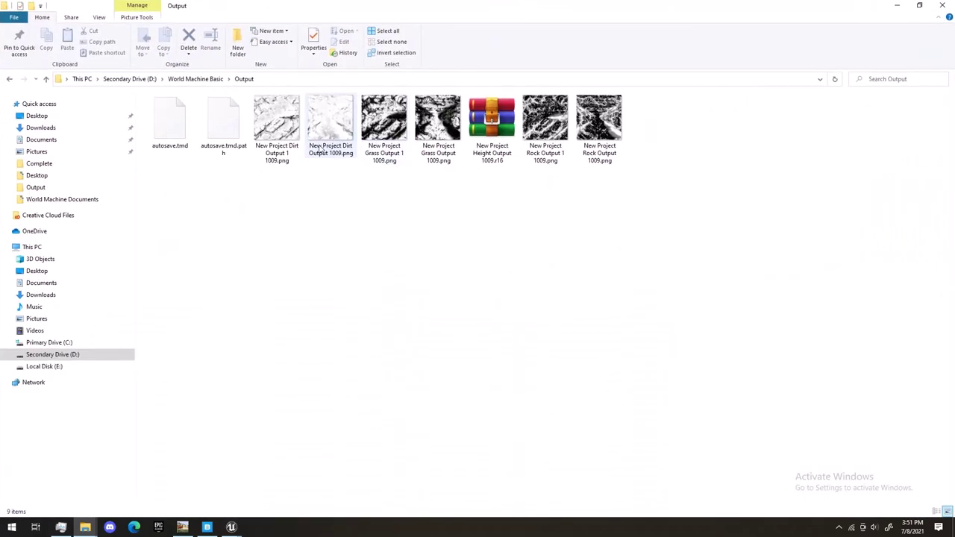
double_click(277, 123)
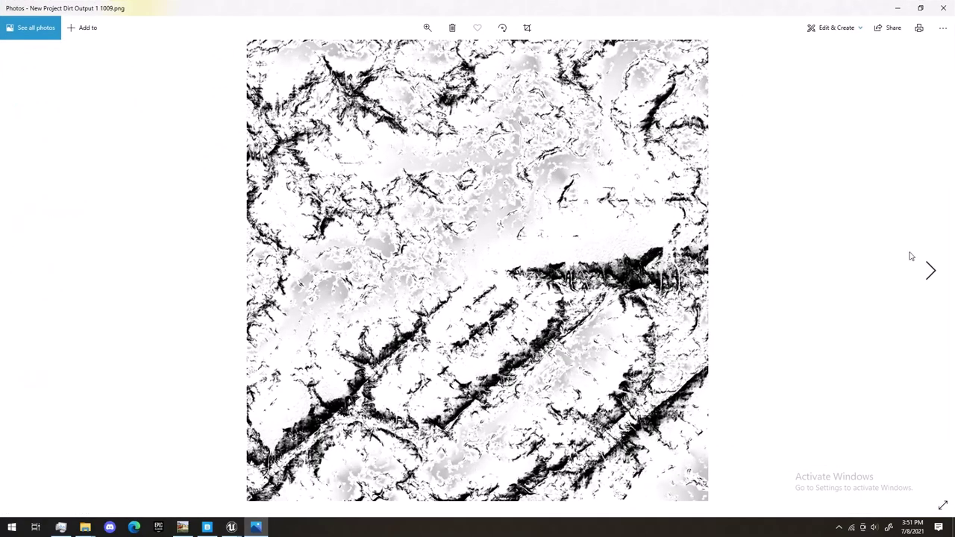
click(931, 281)
click(931, 281)
click(931, 280)
click(932, 281)
click(902, 8)
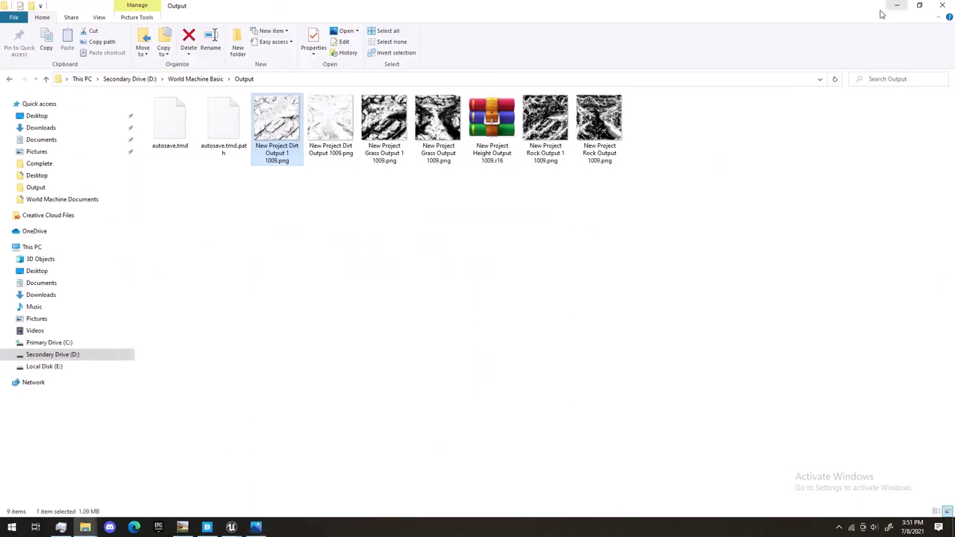
click(897, 5)
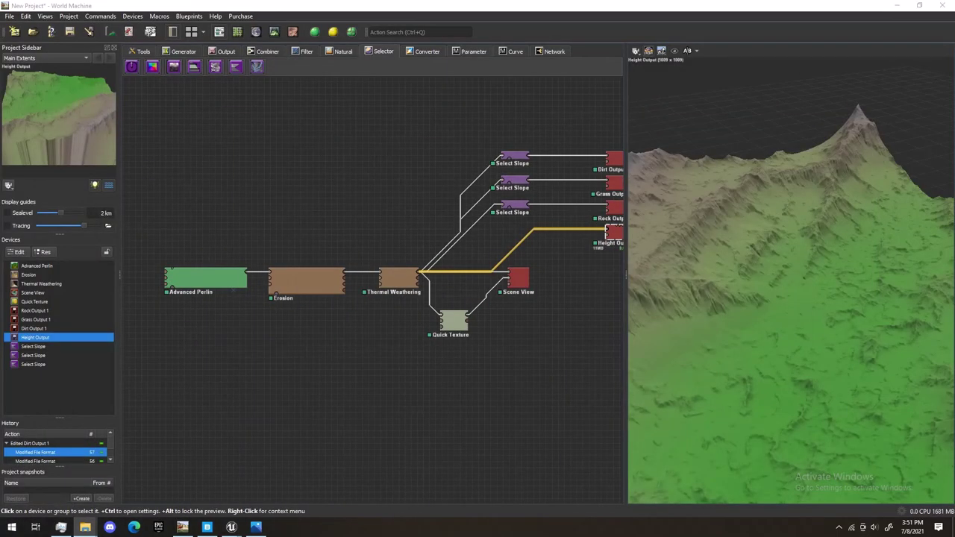